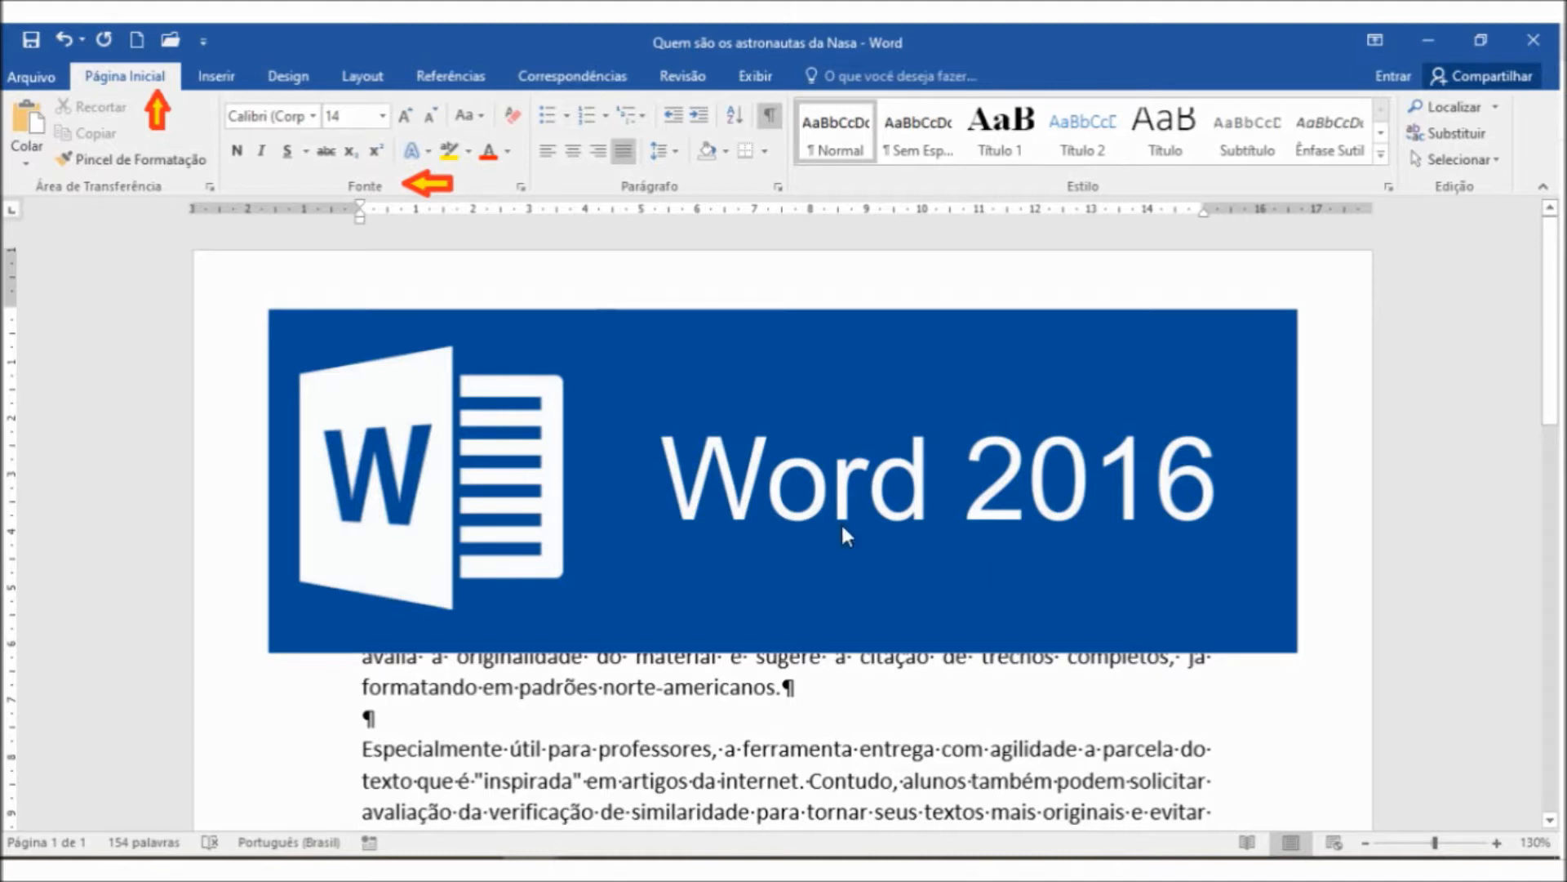
left_click(1509, 424)
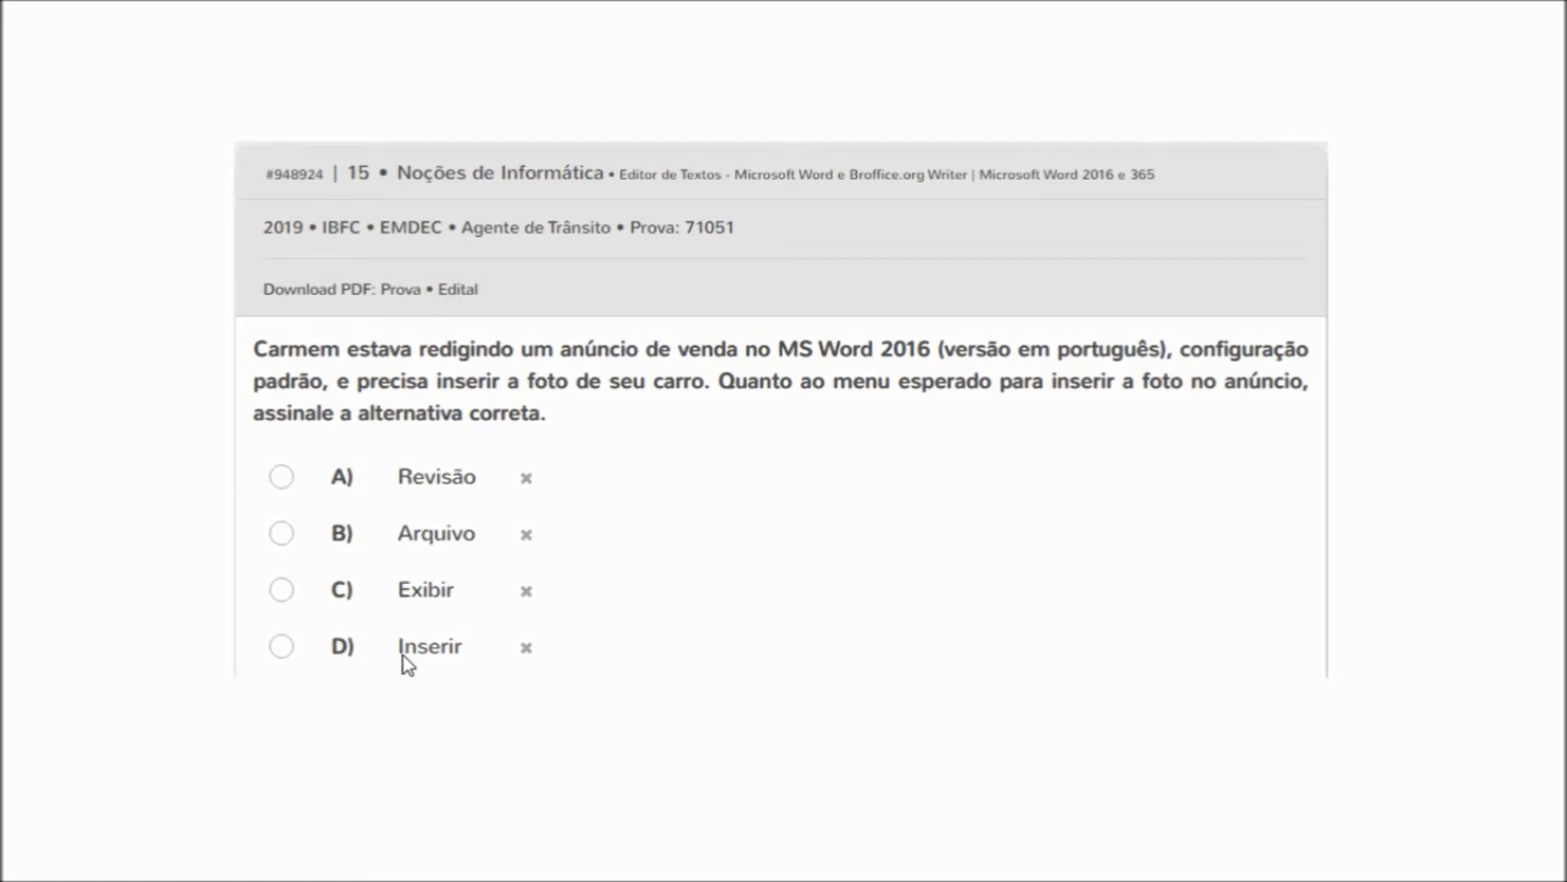
left_click(1507, 432)
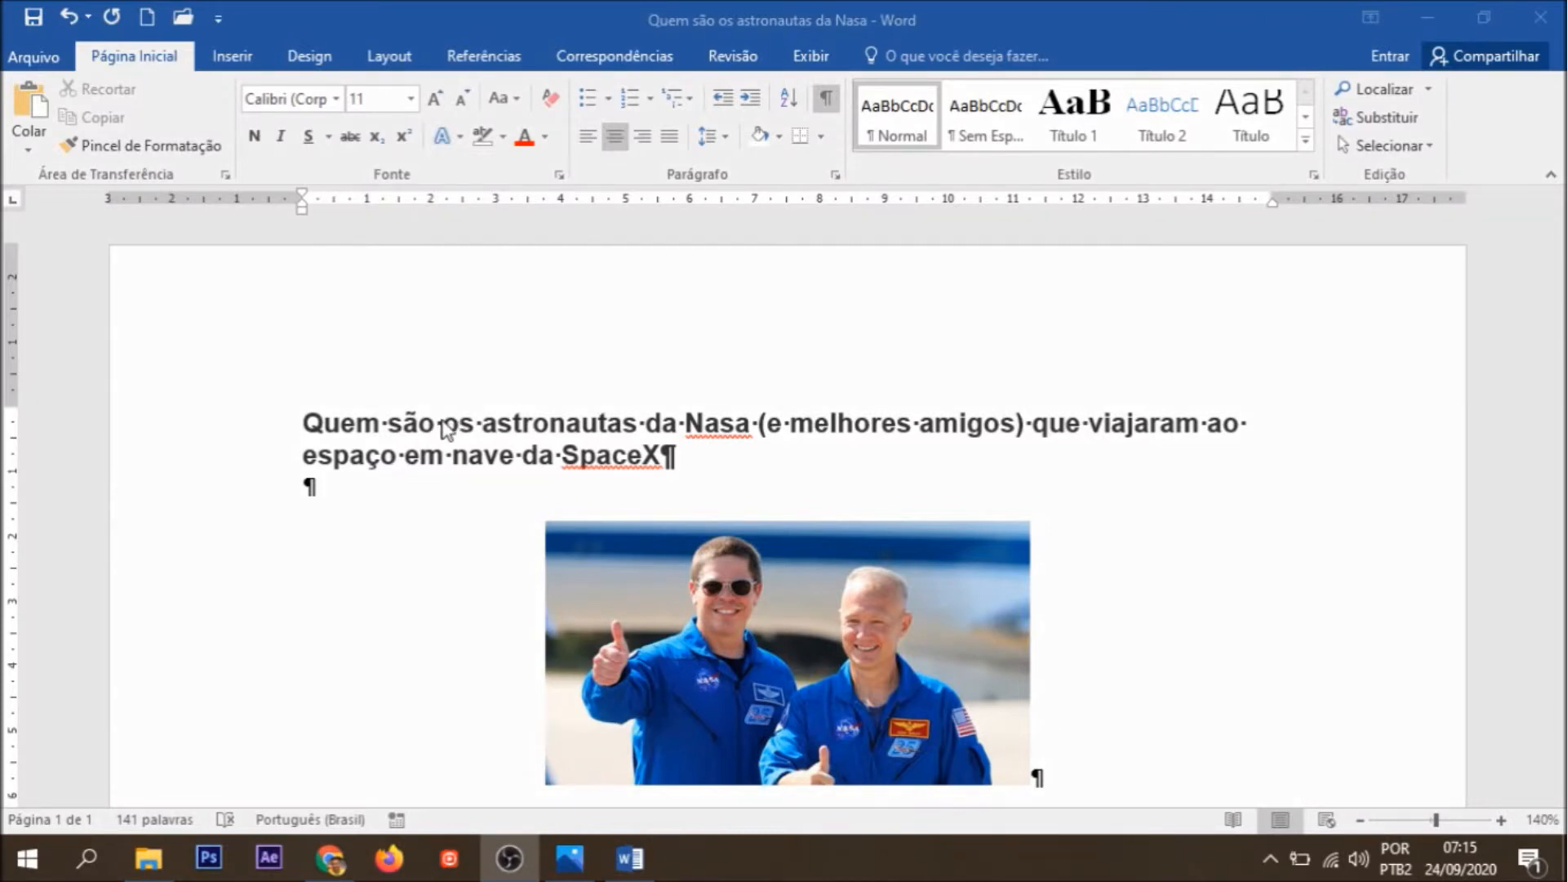
Step: Set the font of the first paragraph below the astronauts' photo to Albertus Extra Bold
scroll(446, 465, "down", 10)
scroll(445, 465, "up", 10)
scroll(395, 464, "down", 6)
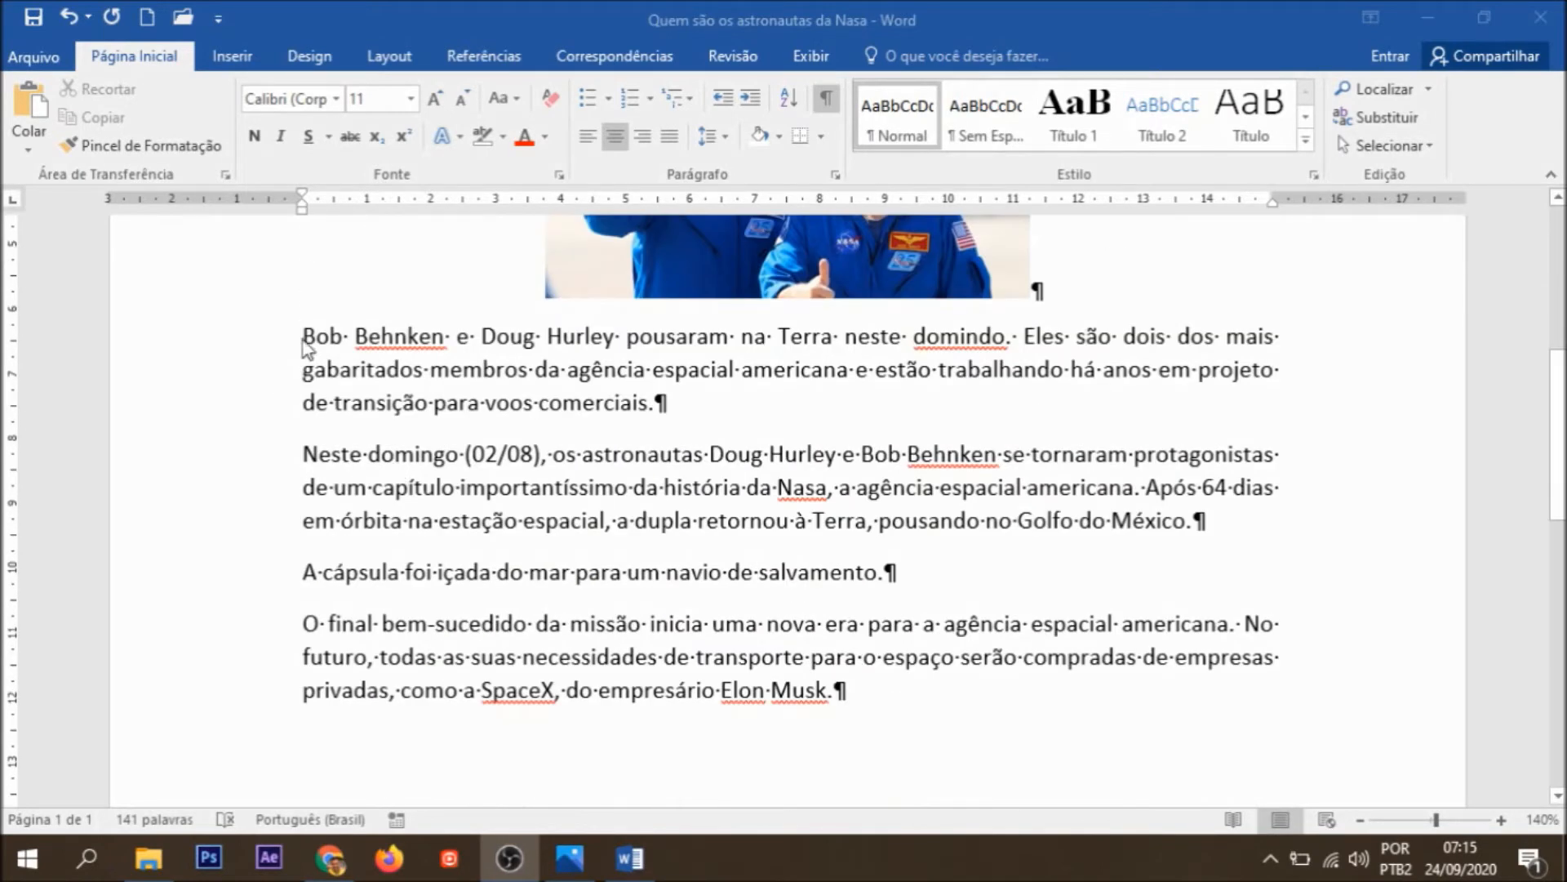
left_click(304, 342)
left_click_drag(304, 343, 665, 404)
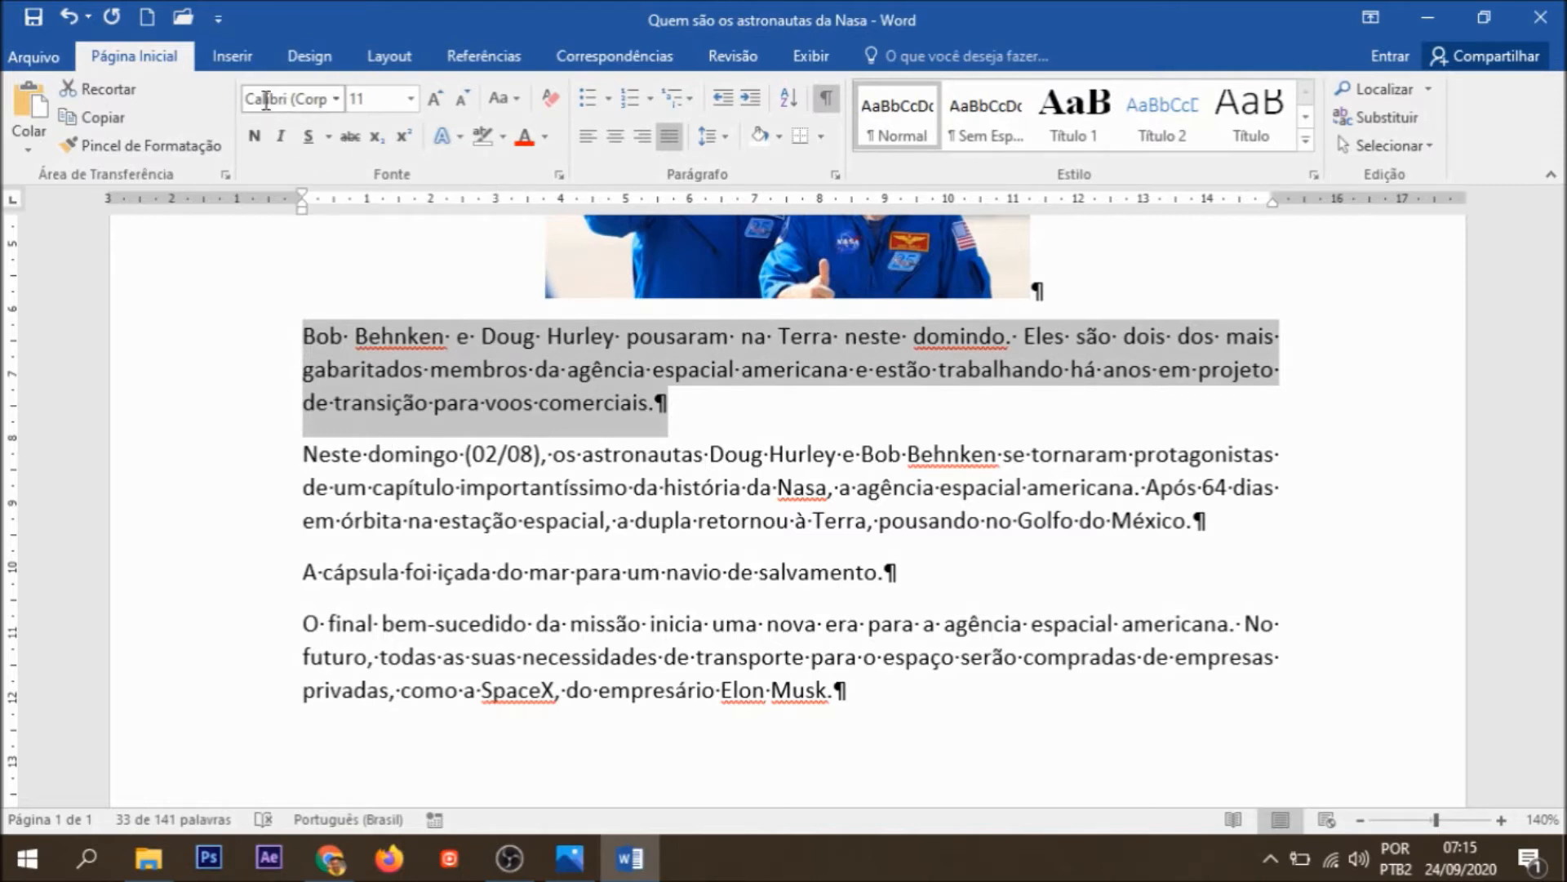
left_click(334, 104)
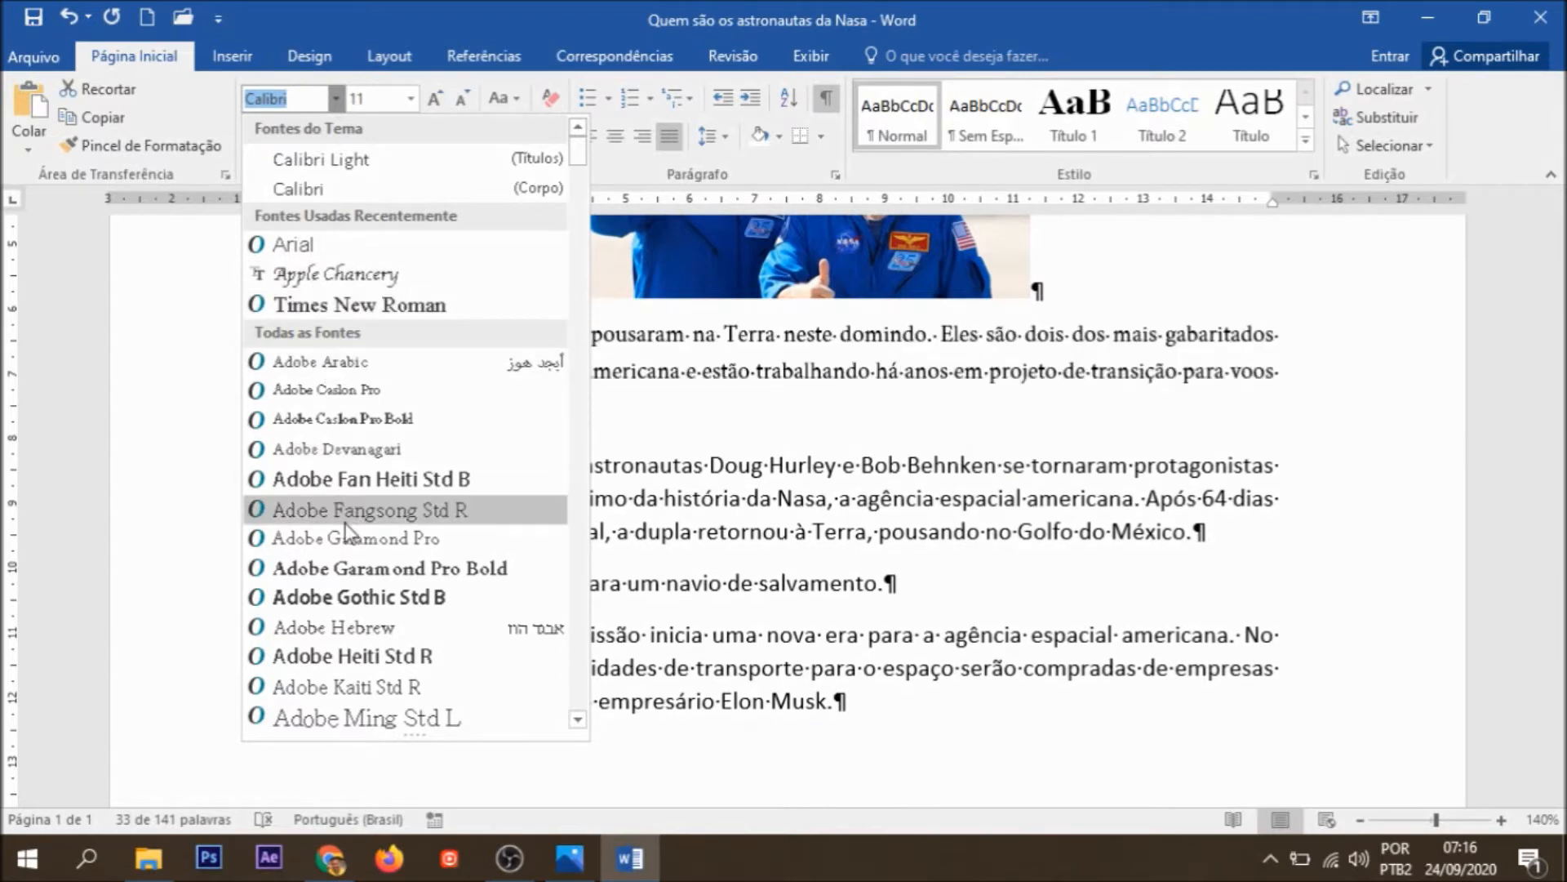
scroll(347, 539, "down", 4)
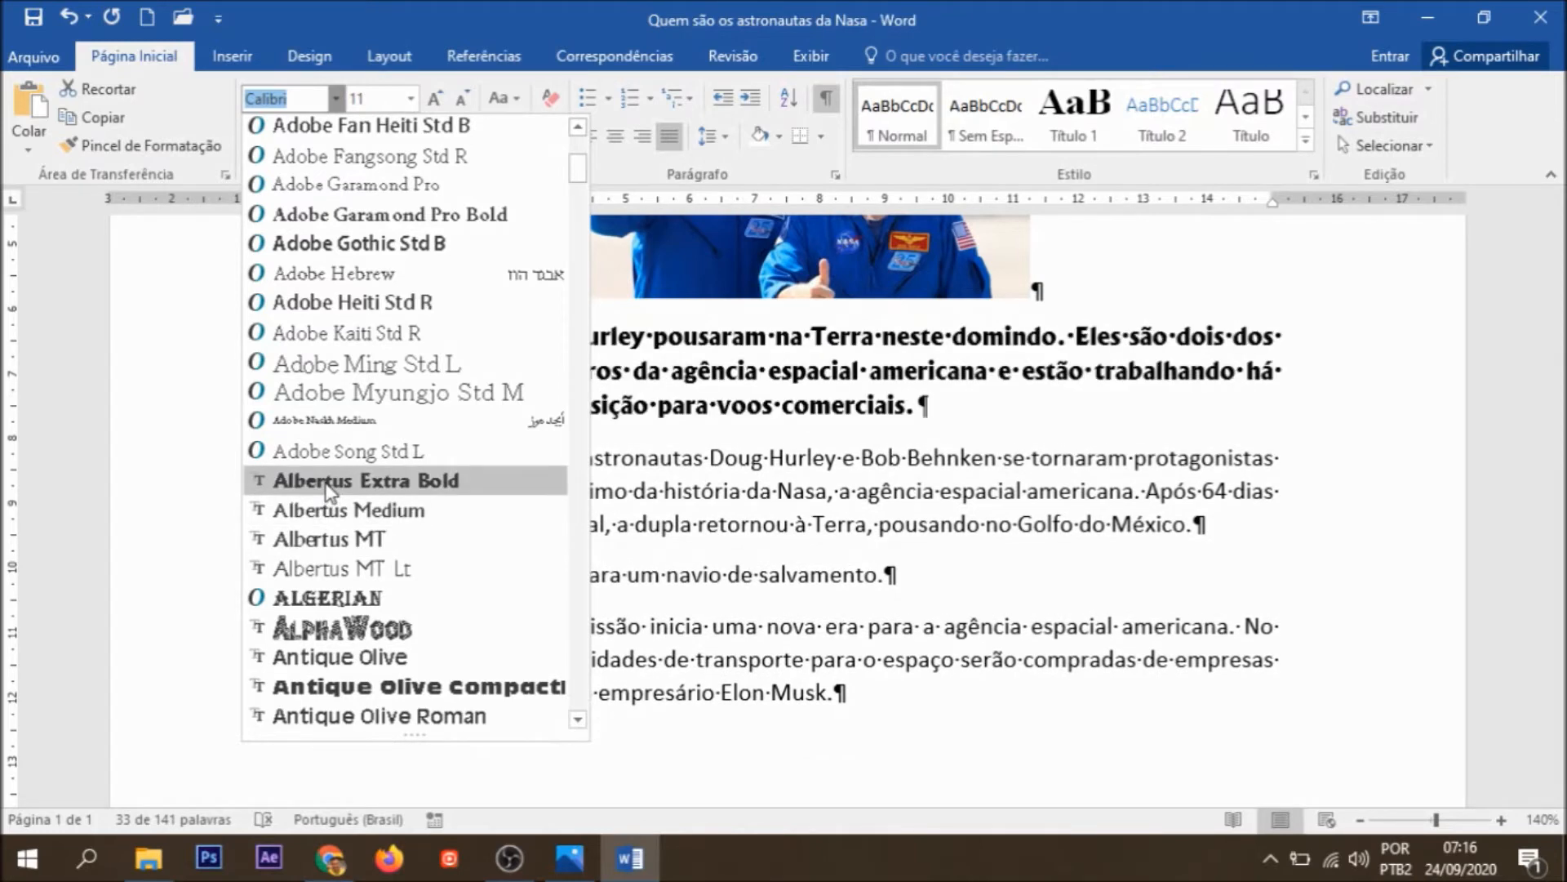
left_click(328, 486)
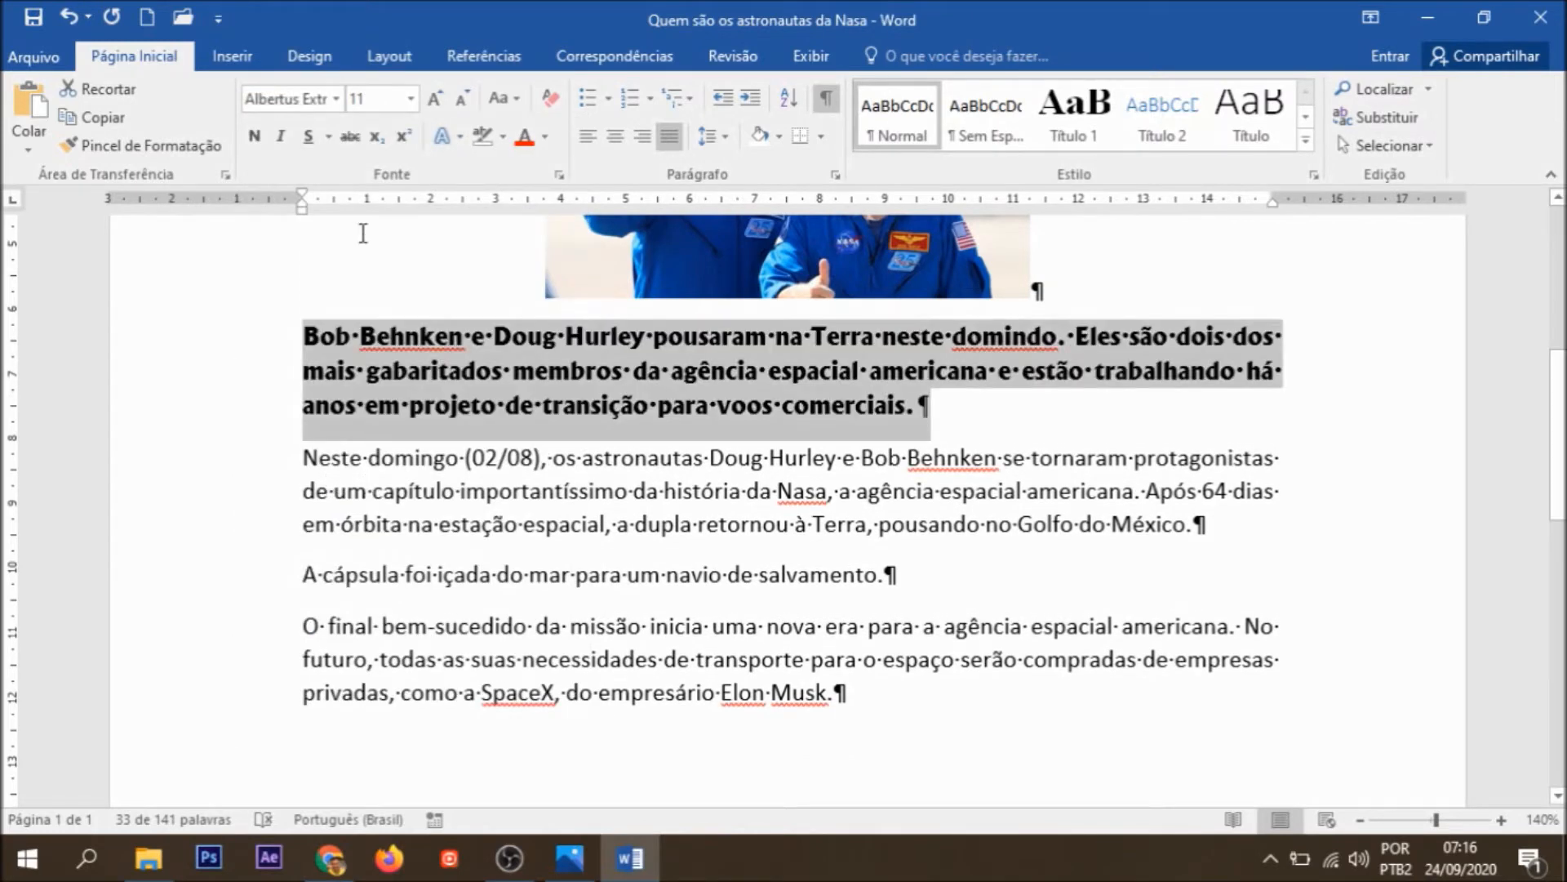
Step: Set the font size of the first paragraph below the photo to 12
left_click(413, 99)
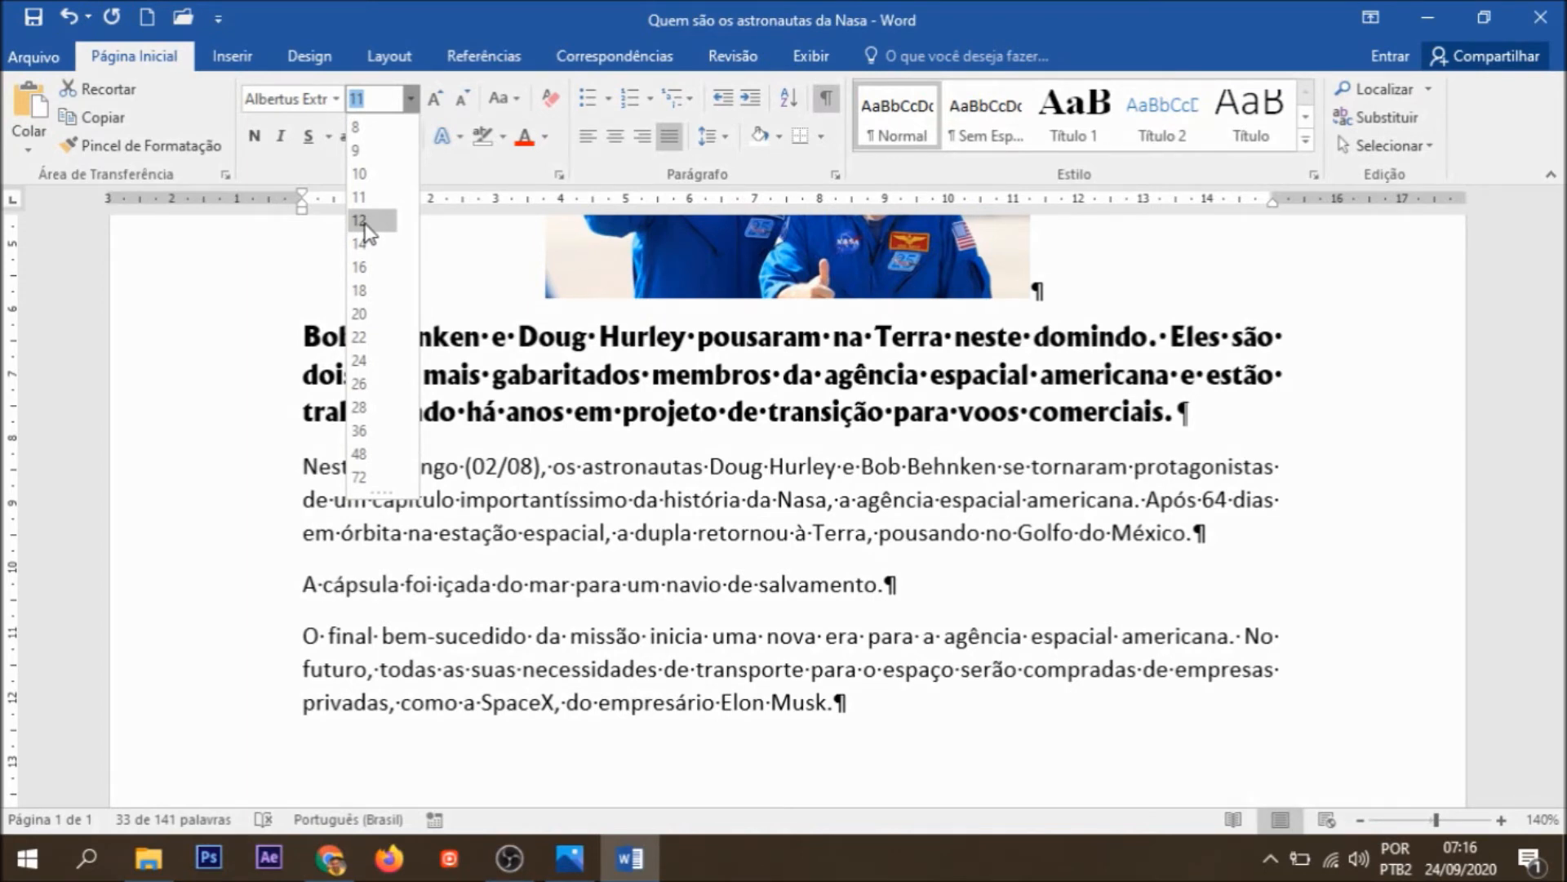
left_click(364, 222)
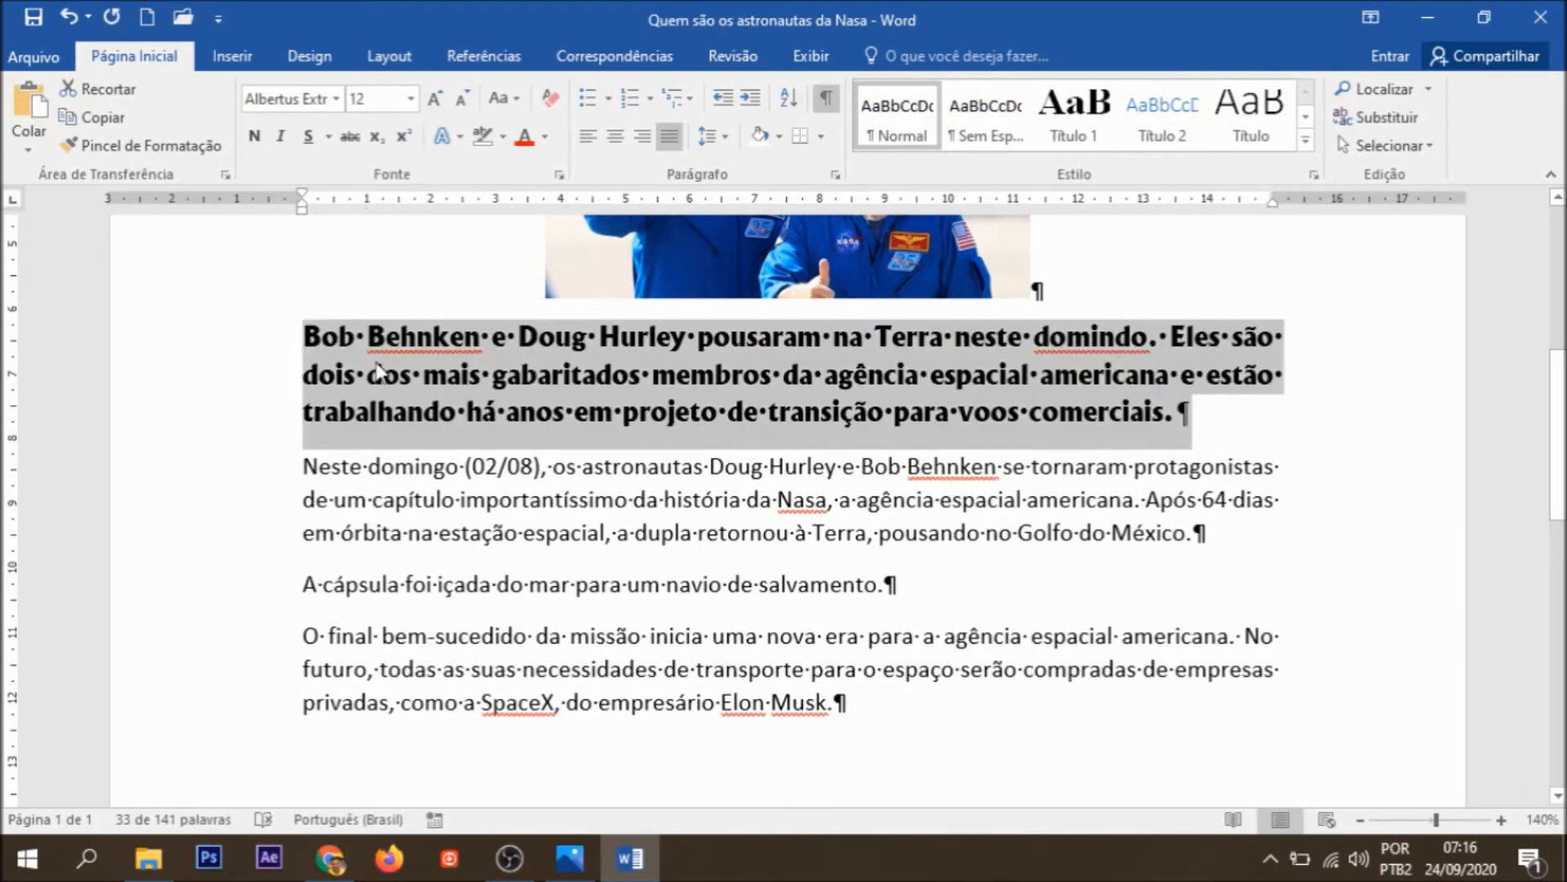
left_click(363, 532)
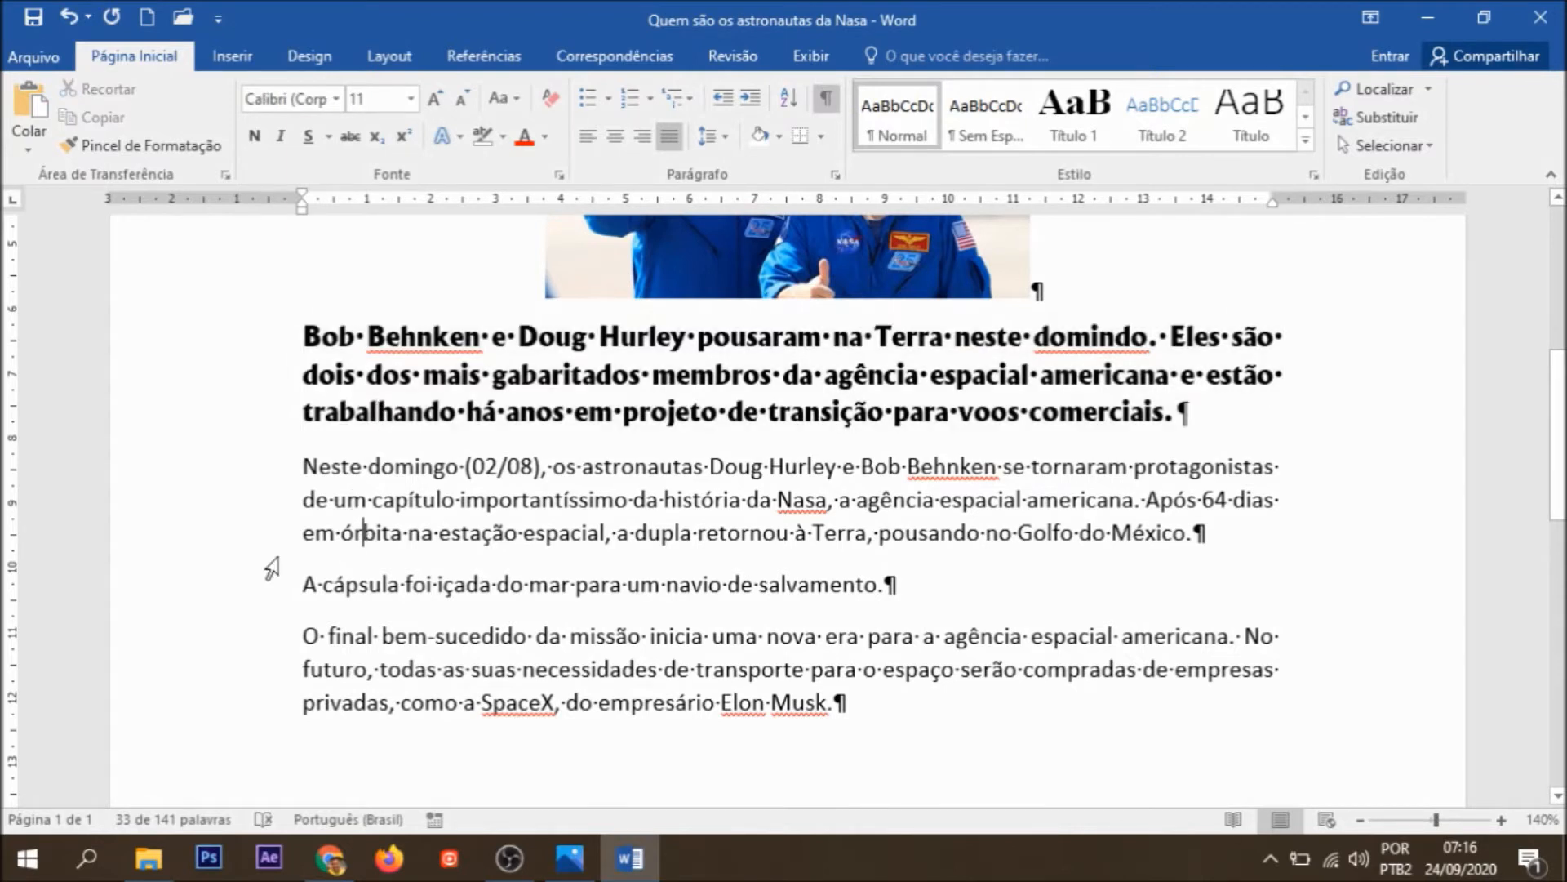
Step: Format the sentence "A cápsula foi içada do mar para um navio de salvamento." as bold and italic with a double underline
left_click_drag(304, 585, 887, 584)
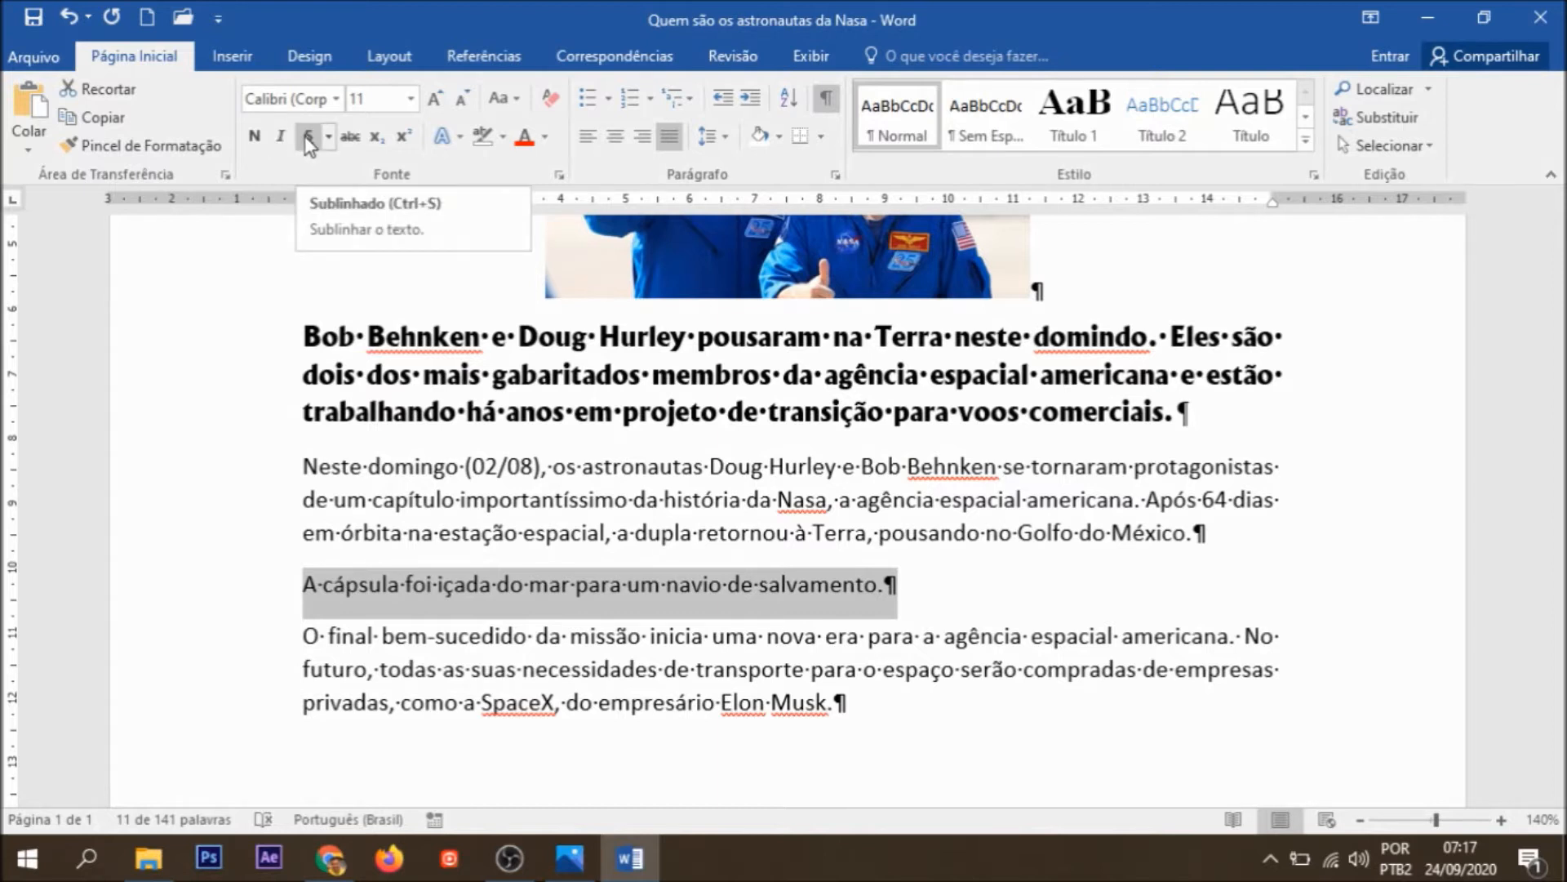
left_click(256, 135)
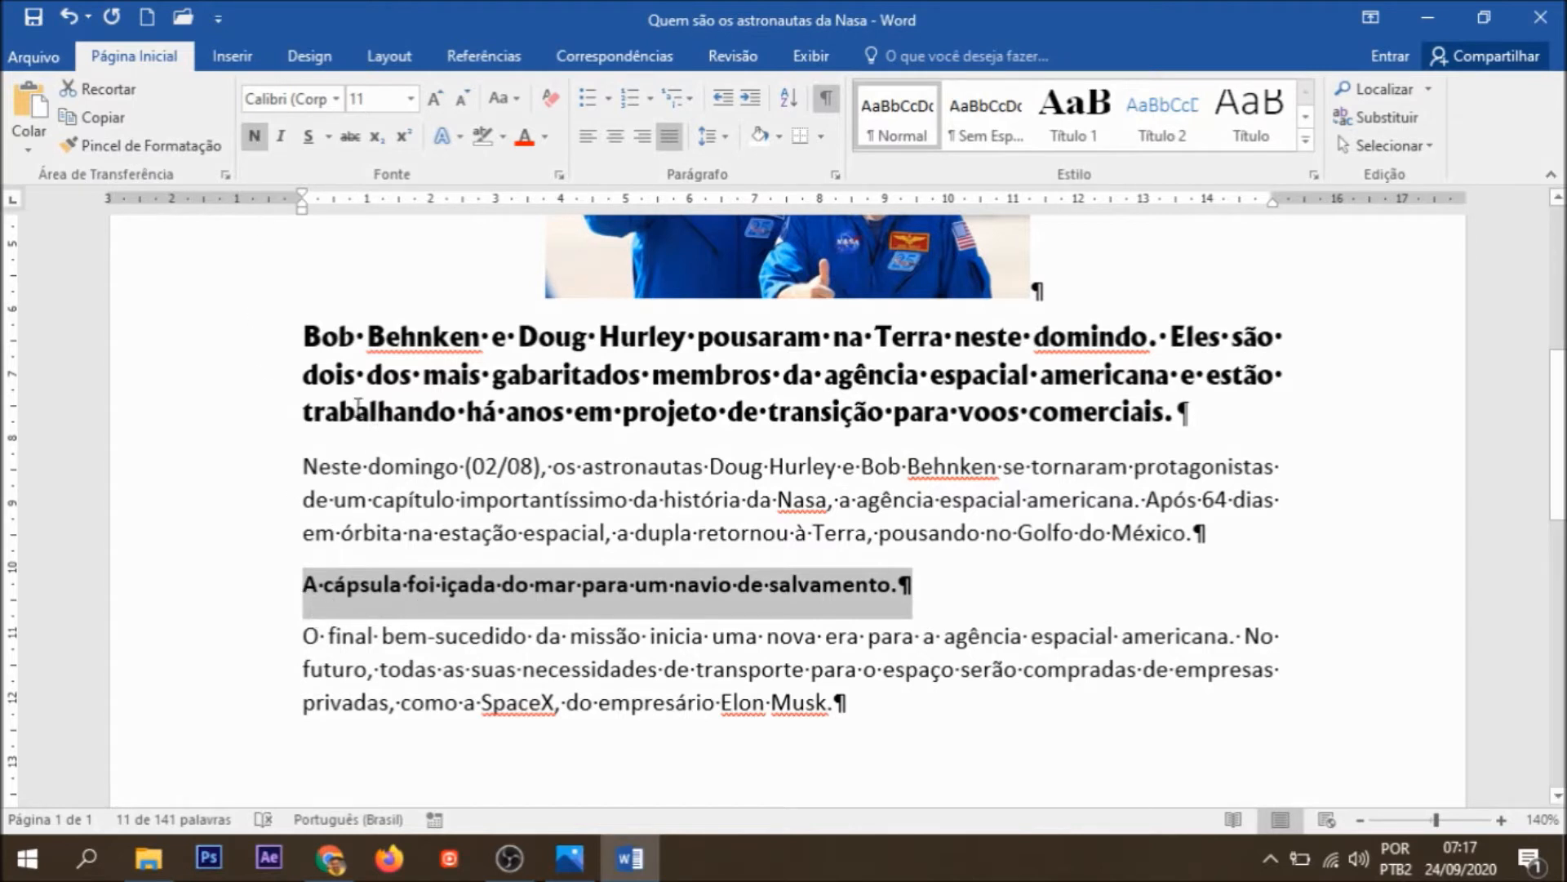
left_click(280, 143)
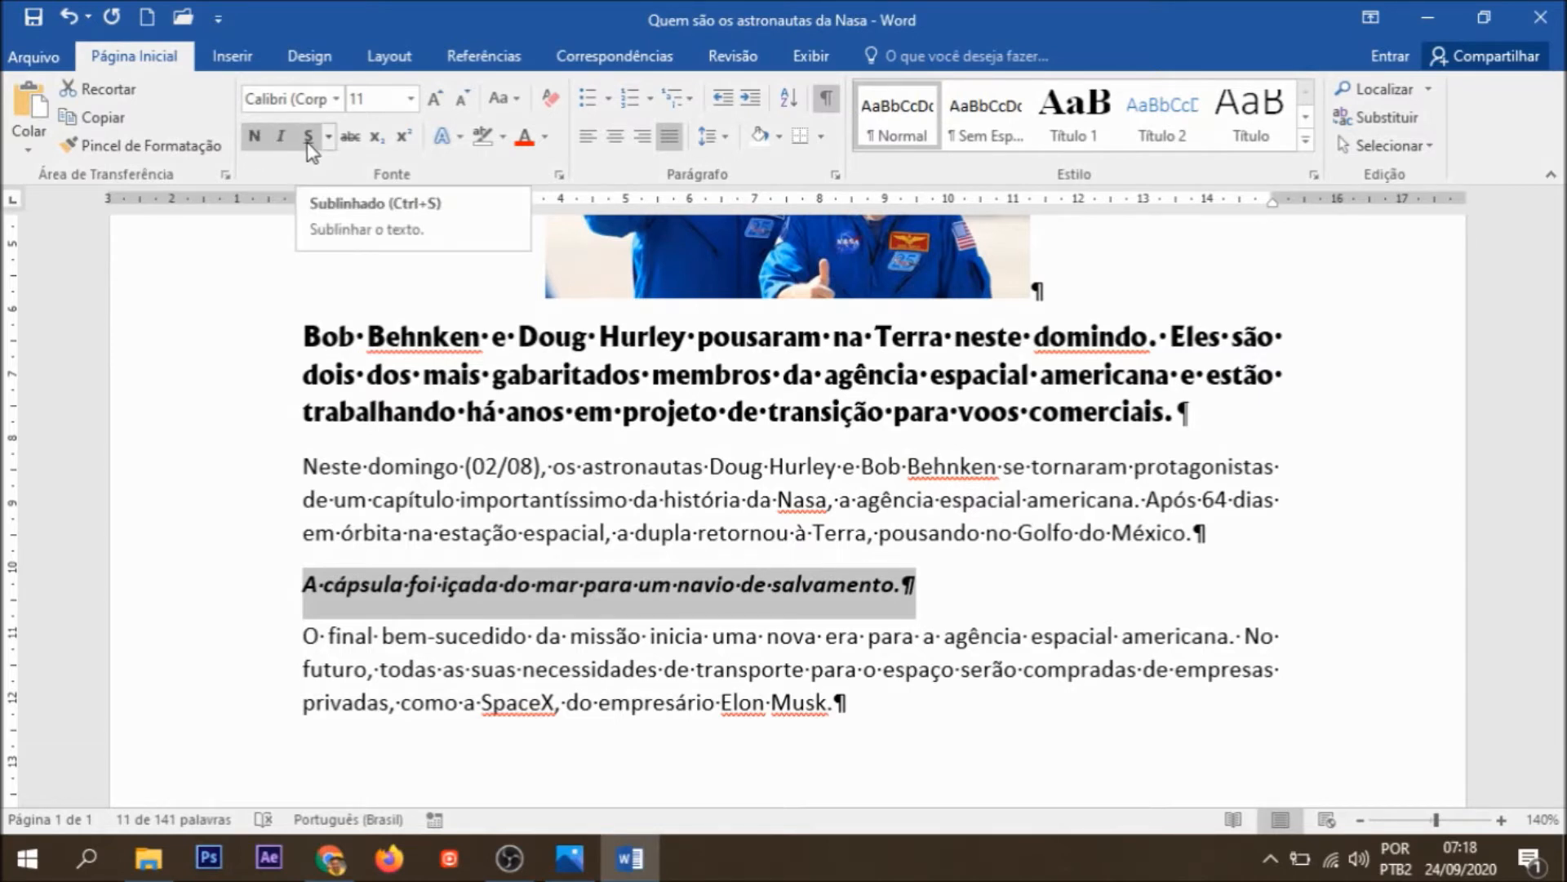
left_click(328, 139)
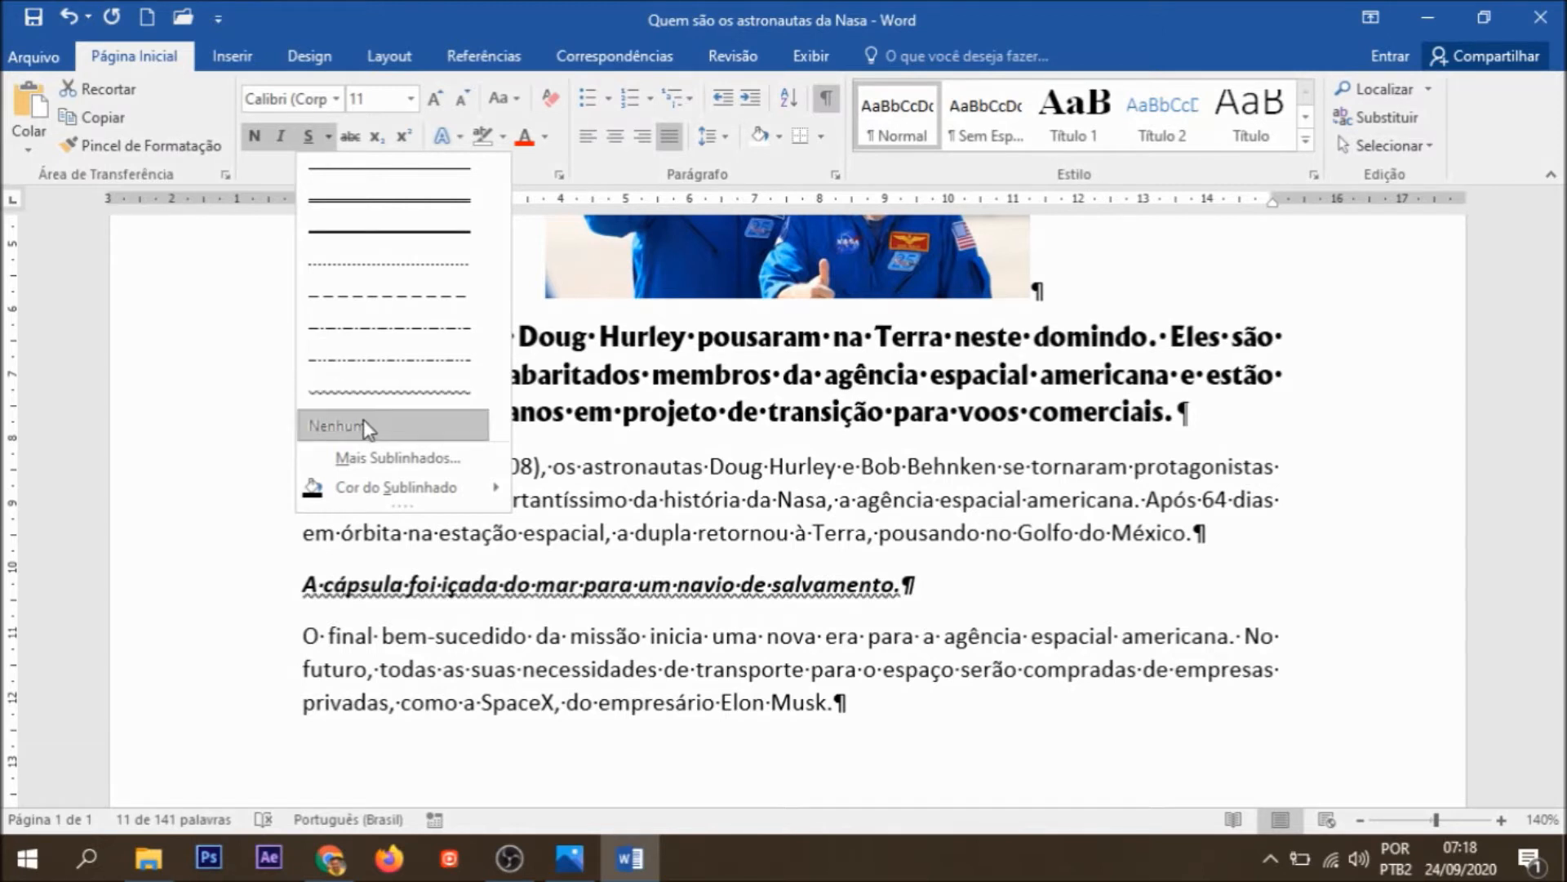
left_click(366, 214)
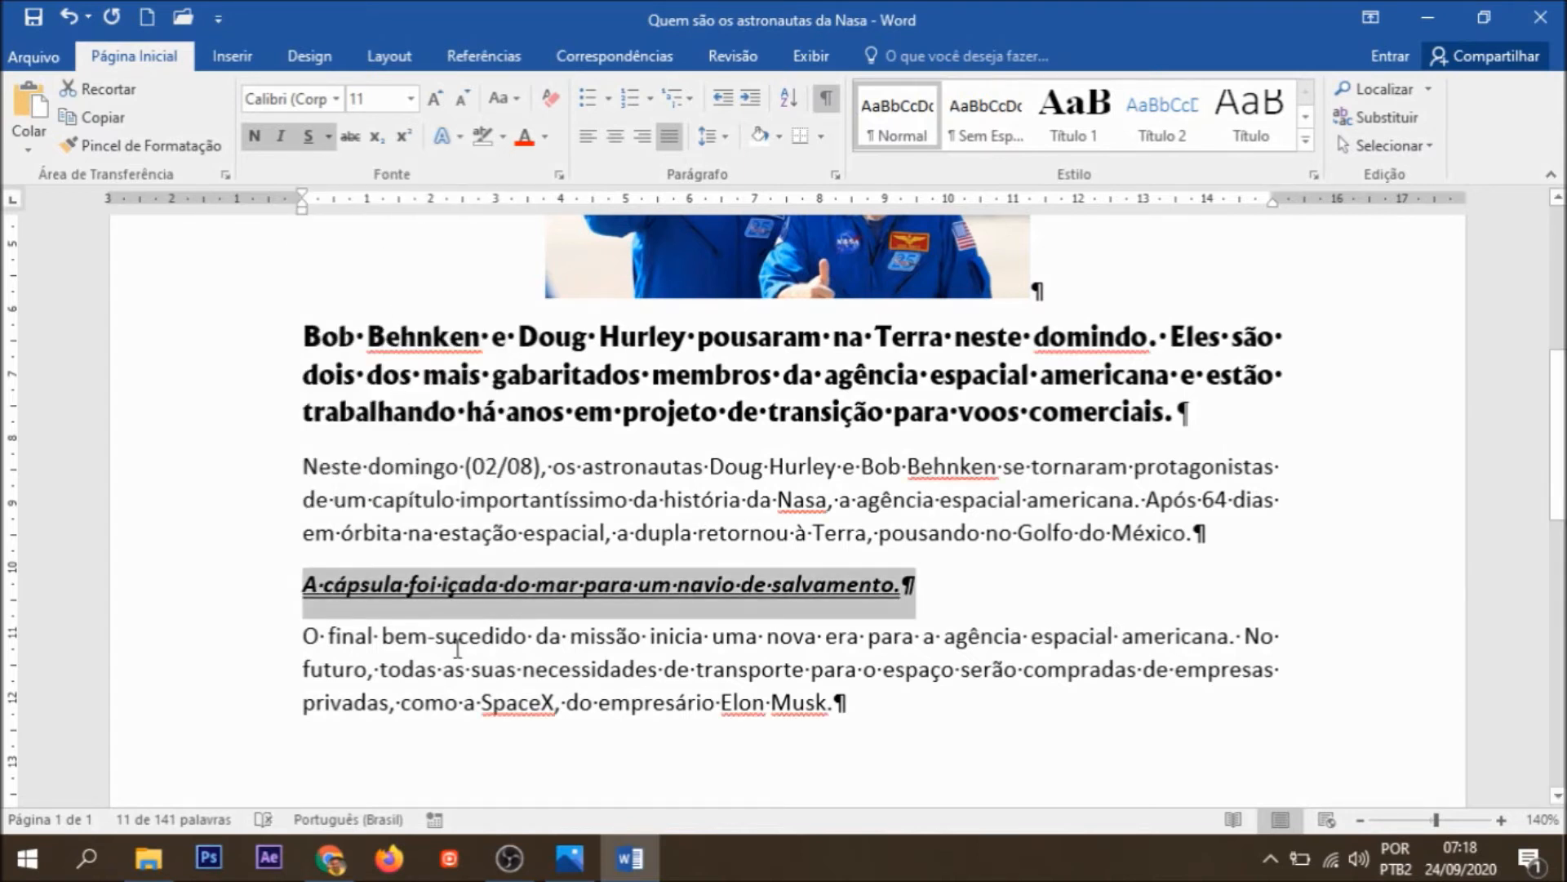
left_click(461, 586)
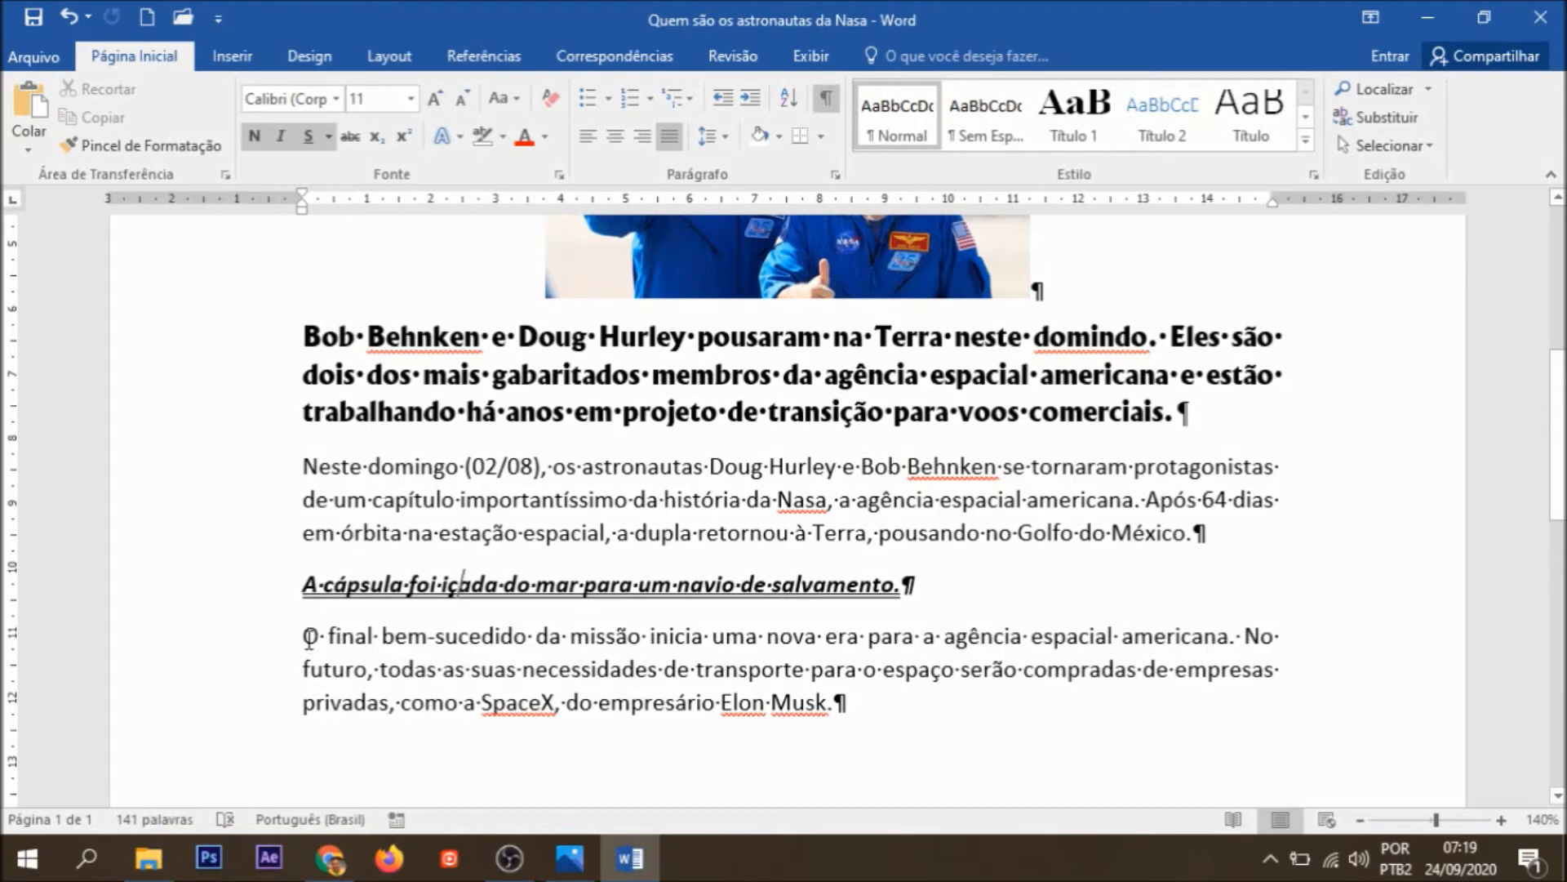
Step: Apply strikethrough to the last paragraph and remove it again
left_click_drag(303, 638, 849, 726)
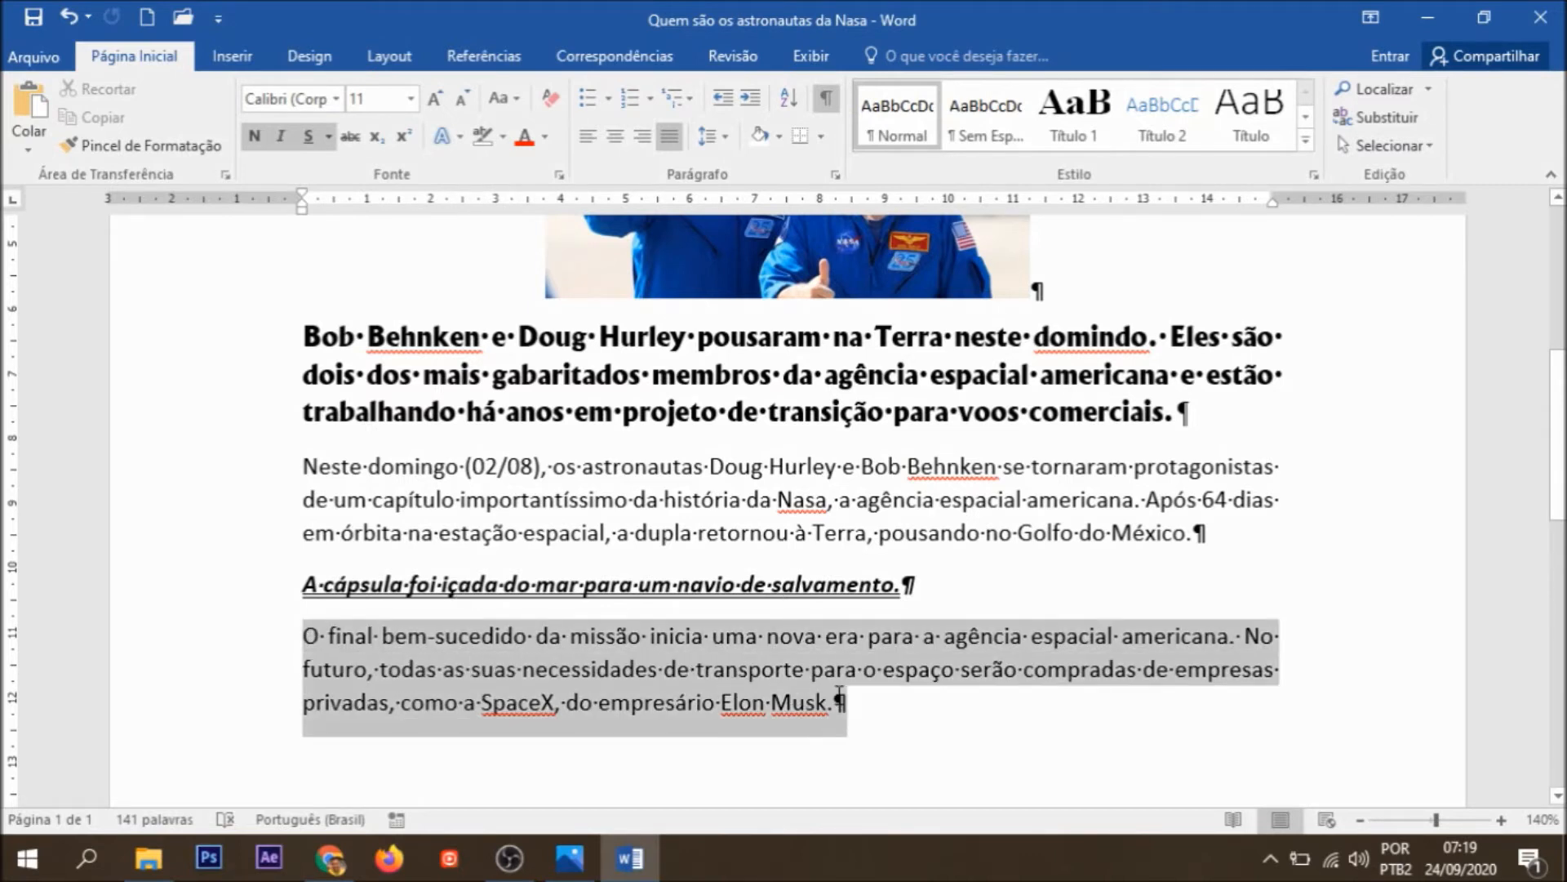
left_click(349, 137)
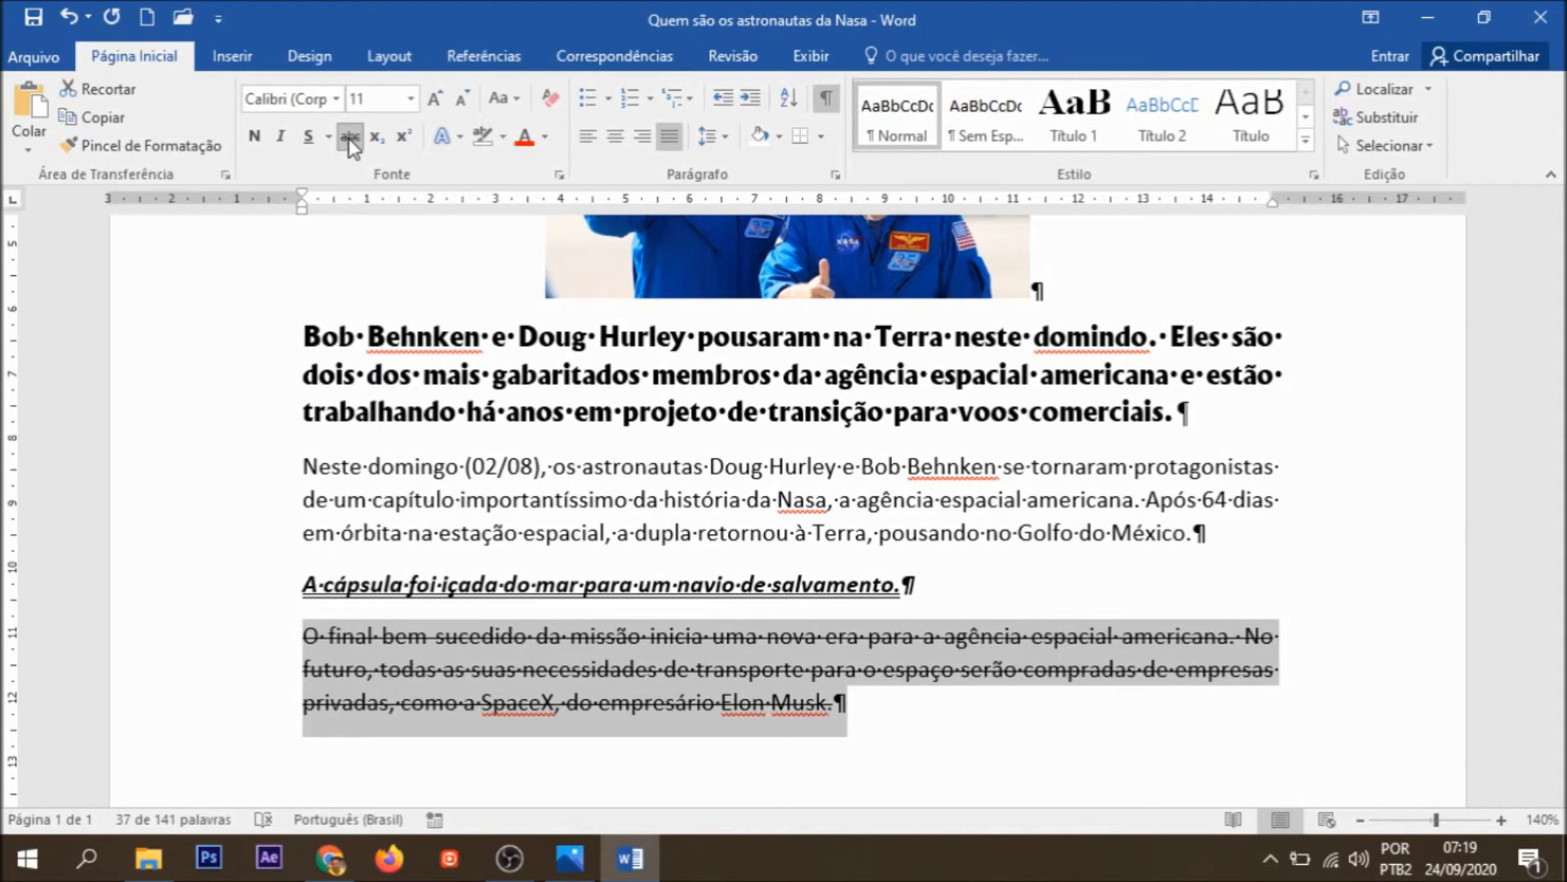
left_click(349, 137)
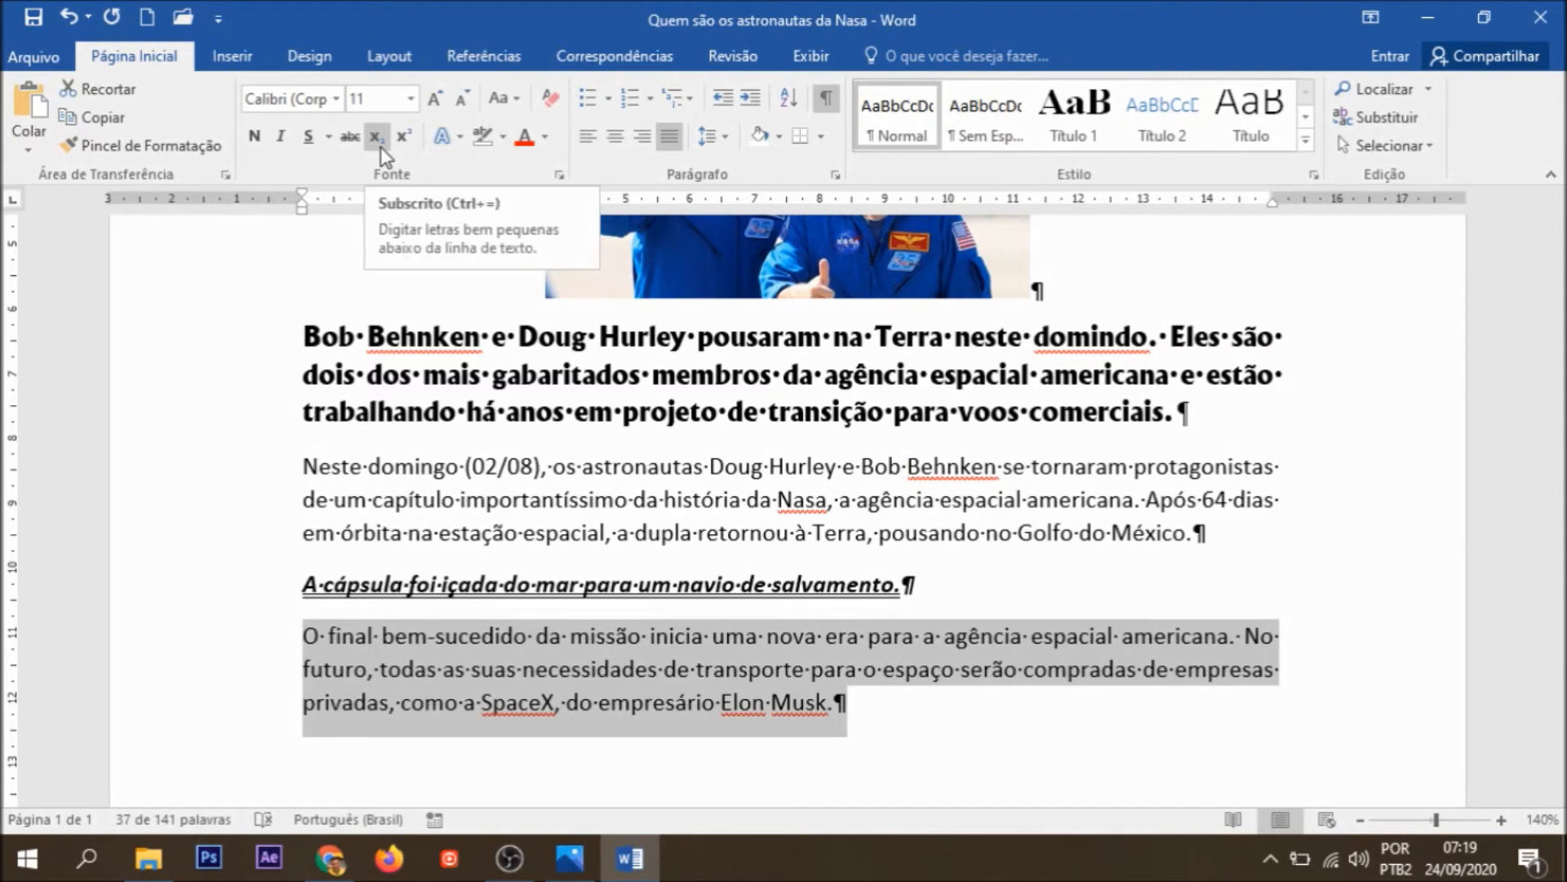
Step: Add a space and the number 2 at the end of the last paragraph
left_click(841, 705)
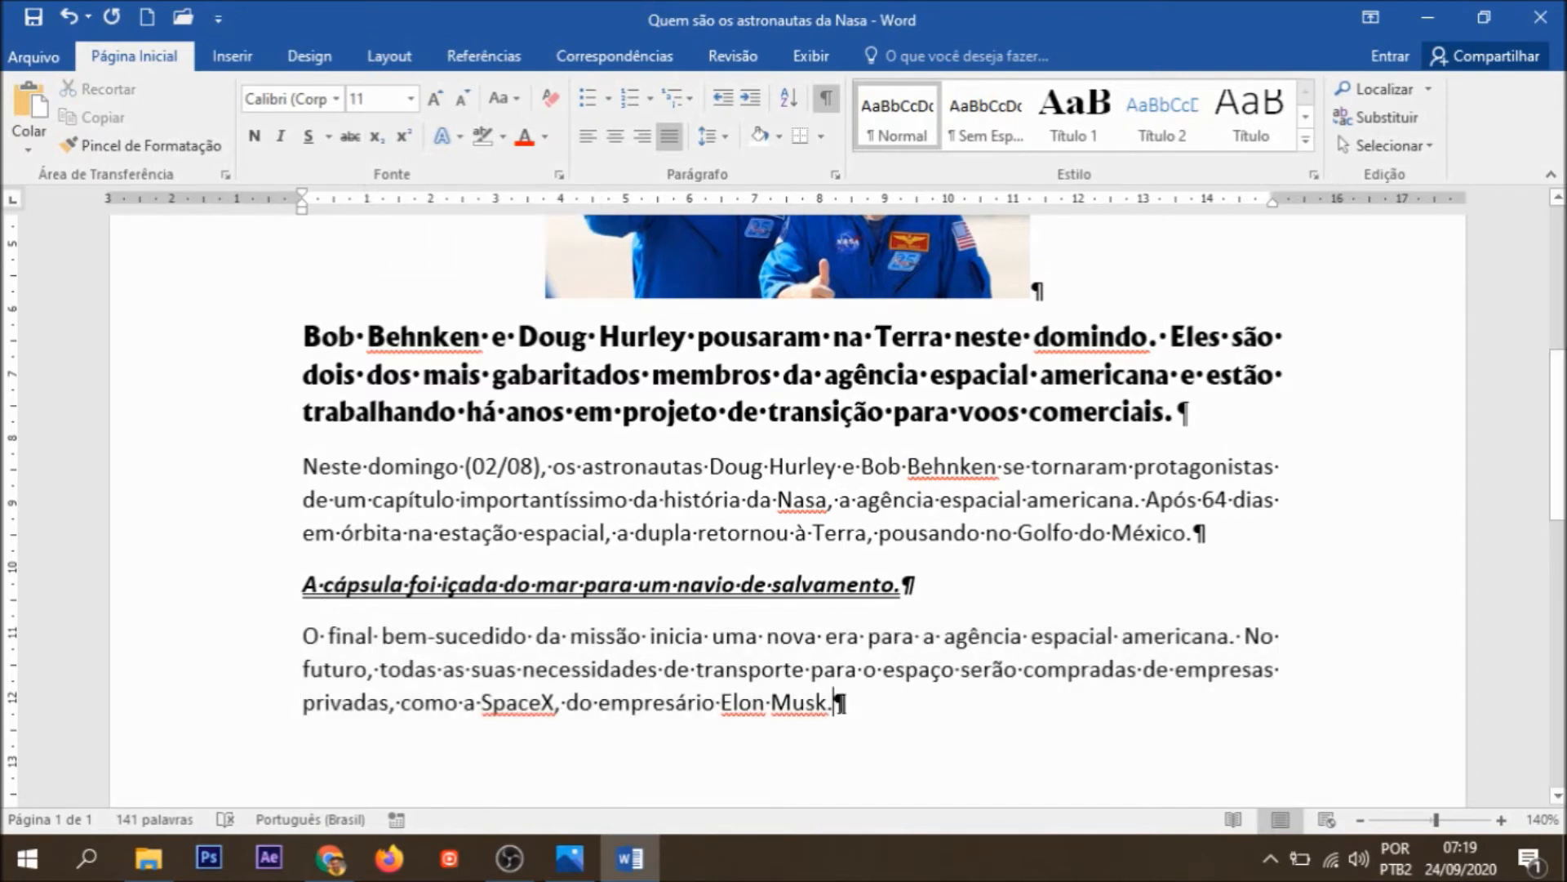
type("2")
Step: Try subscript and superscript on the 2 ending the last paragraph, returning it to normal text
double_click(842, 706)
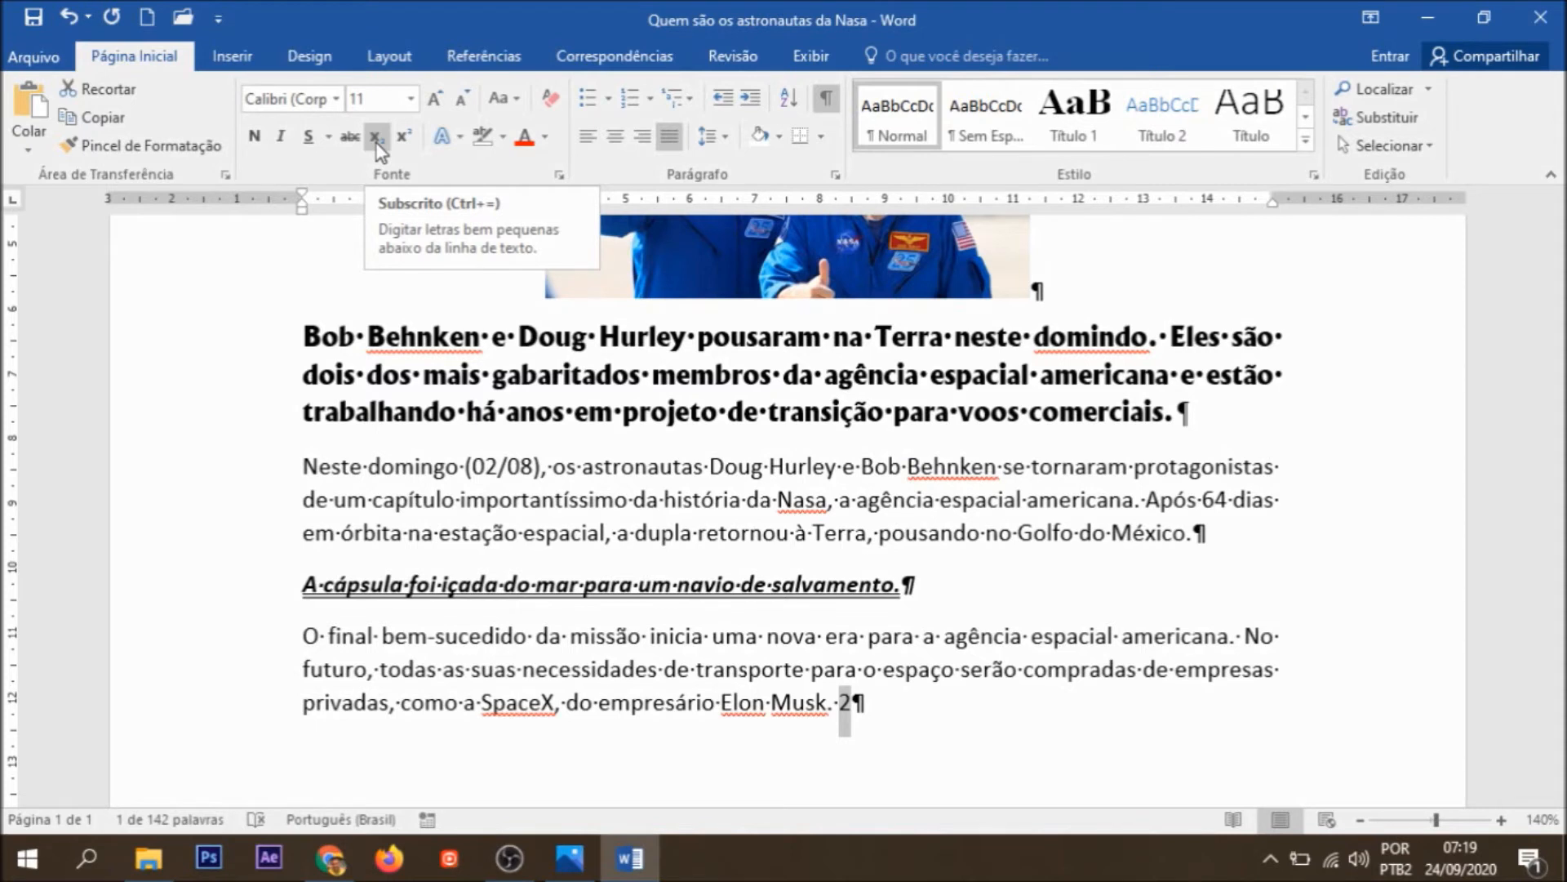
left_click(376, 137)
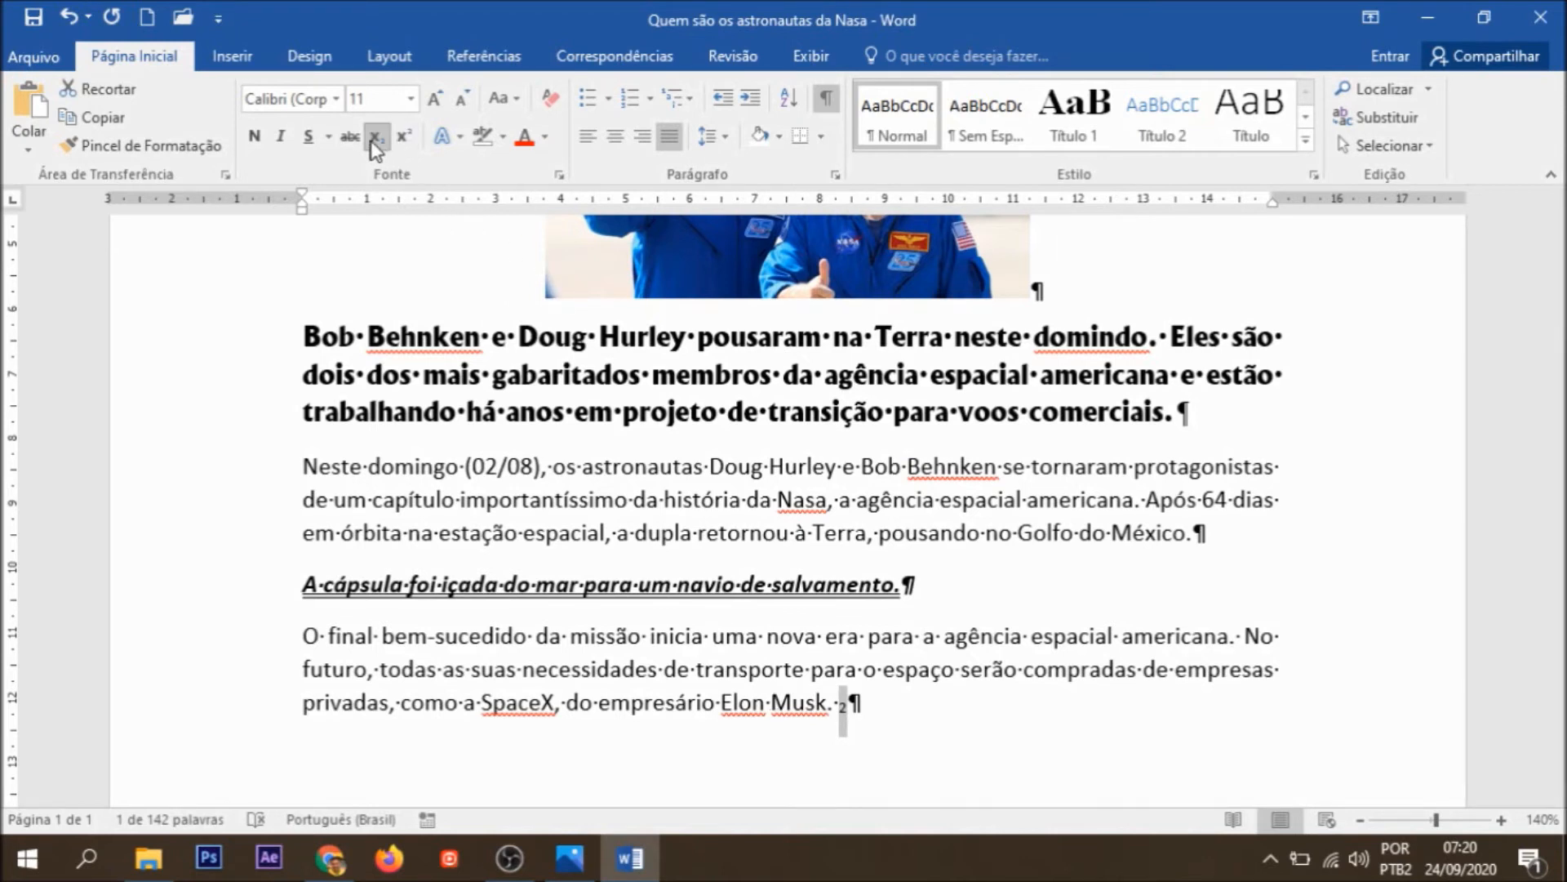
left_click(405, 150)
left_click(400, 142)
left_click(405, 140)
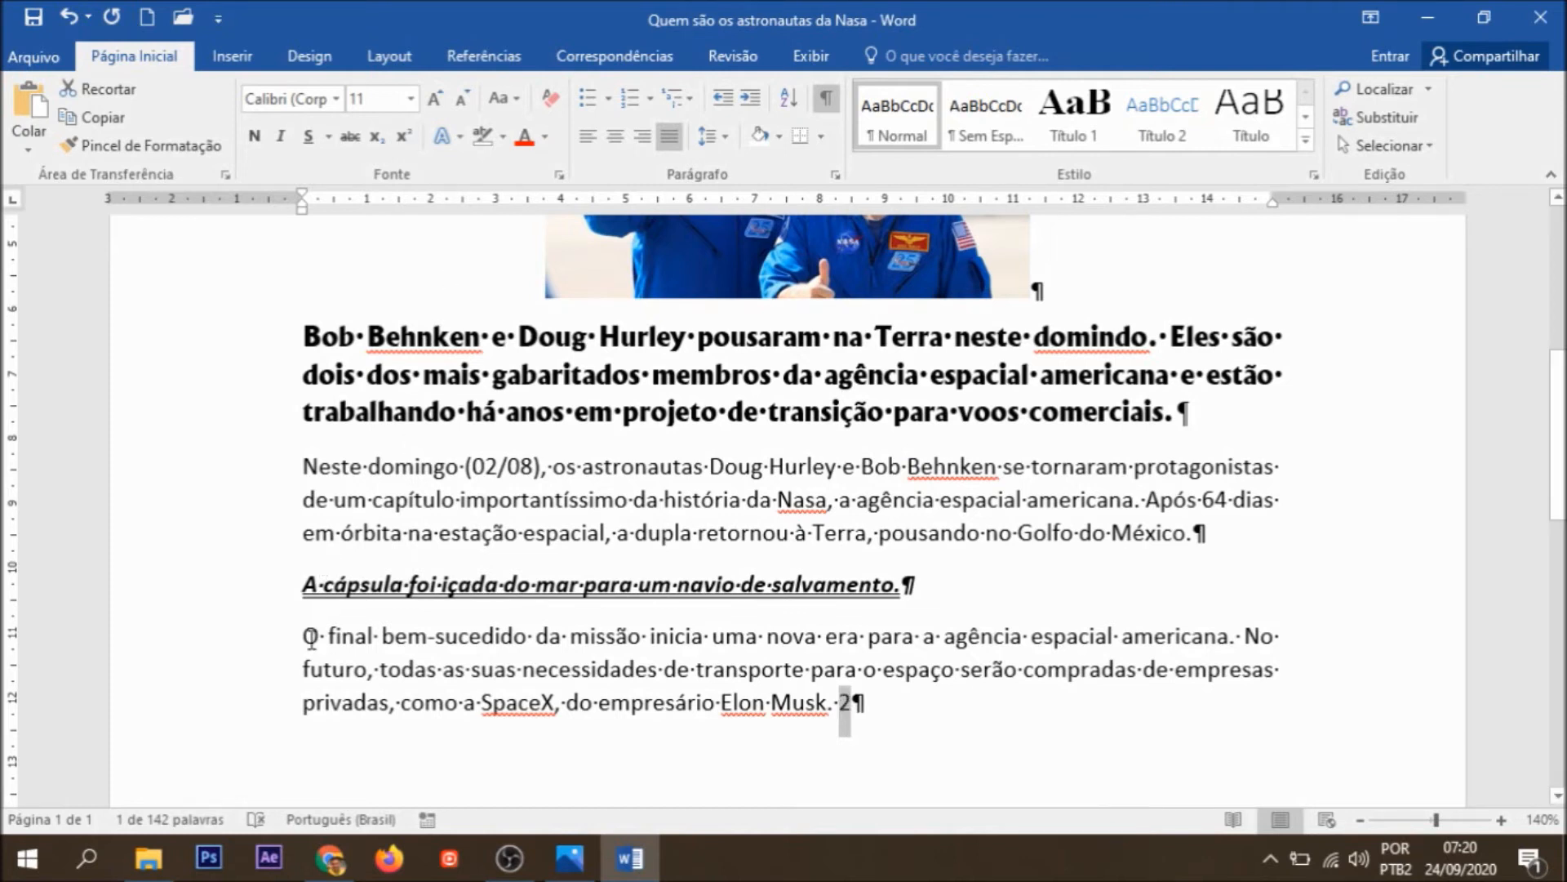
Step: Enlarge the last paragraph's font stepwise to size 18 and reduce it stepwise to size 12
left_click_drag(303, 641, 865, 707)
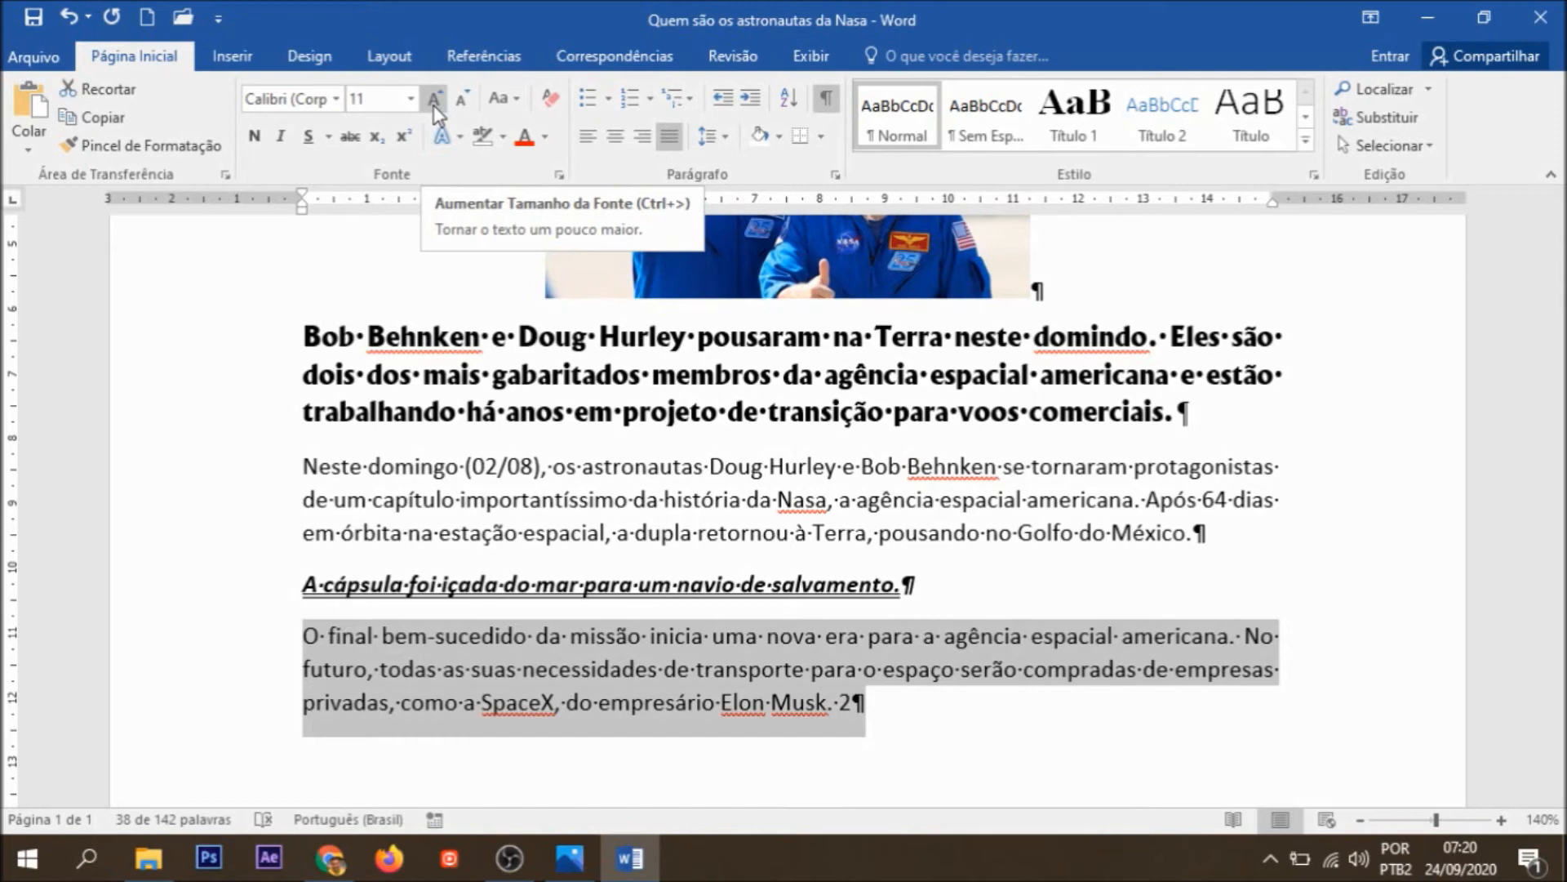
left_click(435, 99)
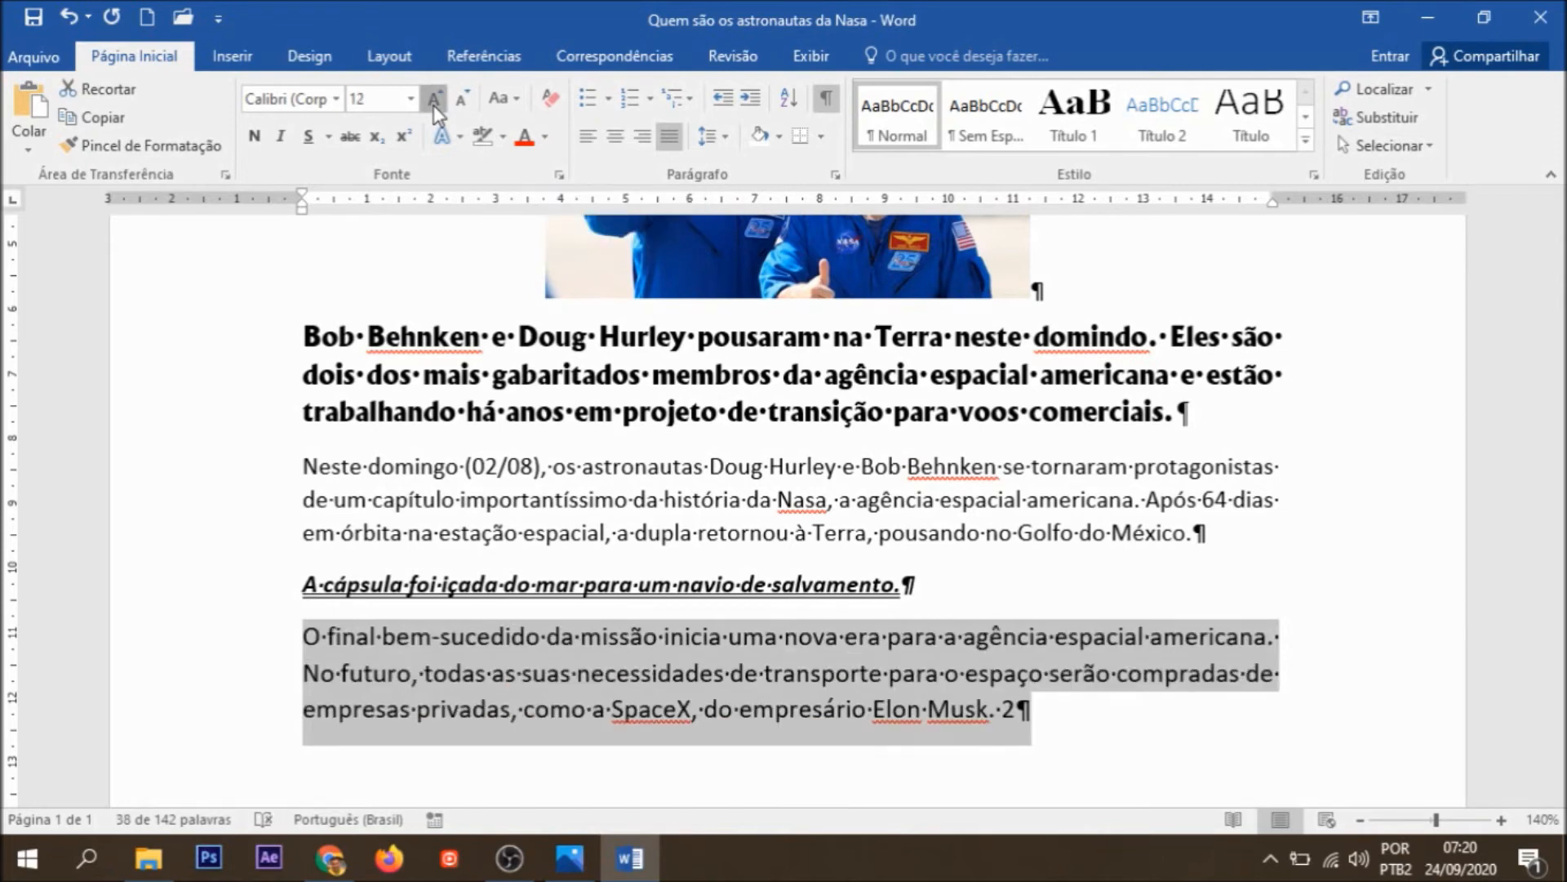
left_click(435, 100)
left_click(435, 100)
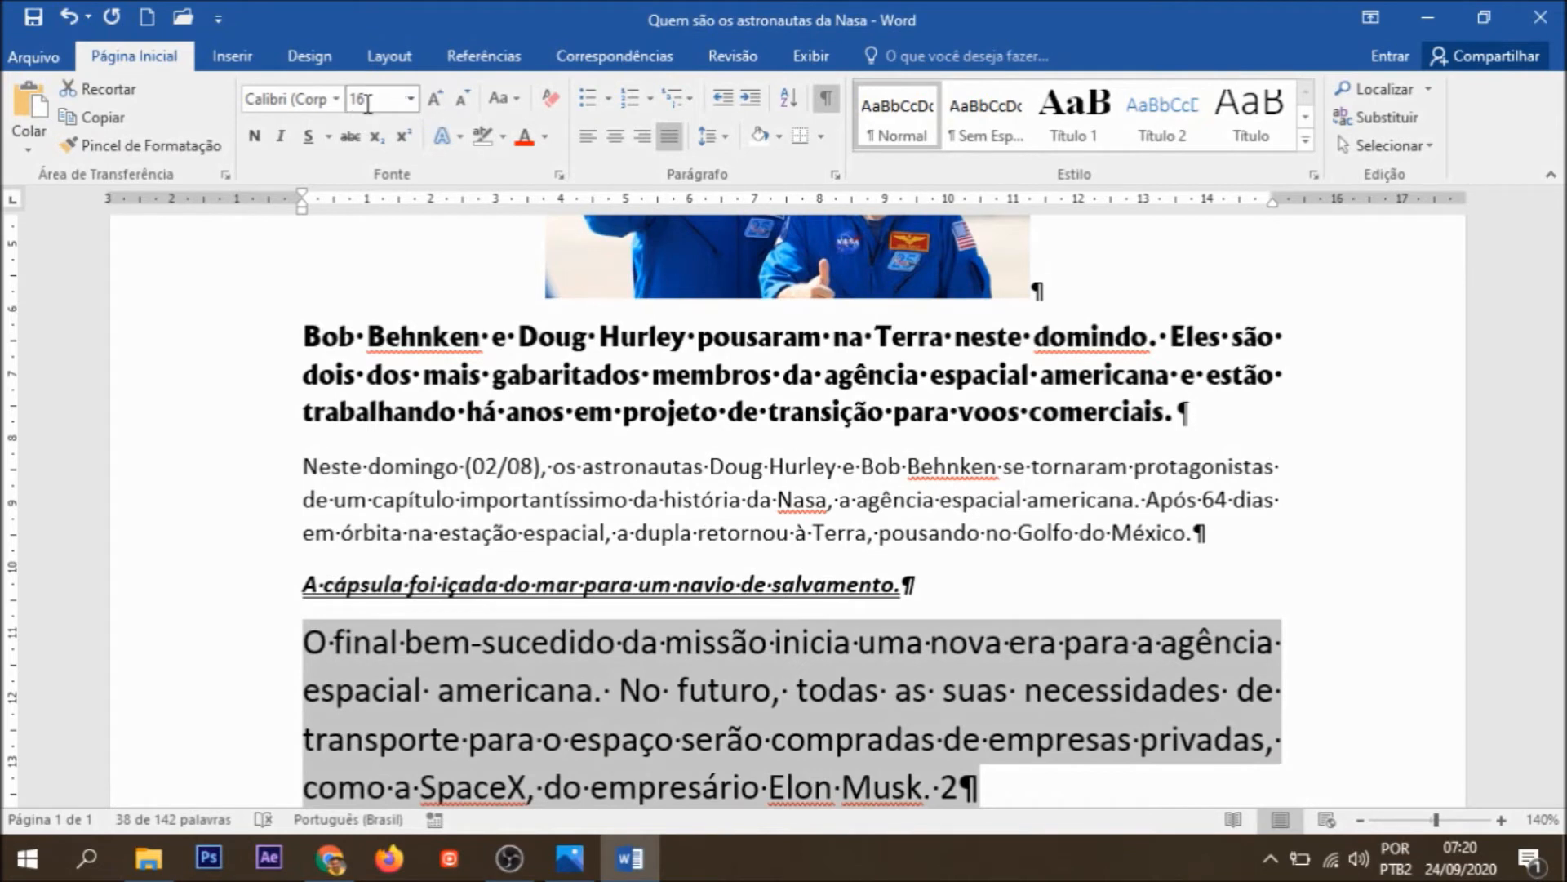
left_click(436, 100)
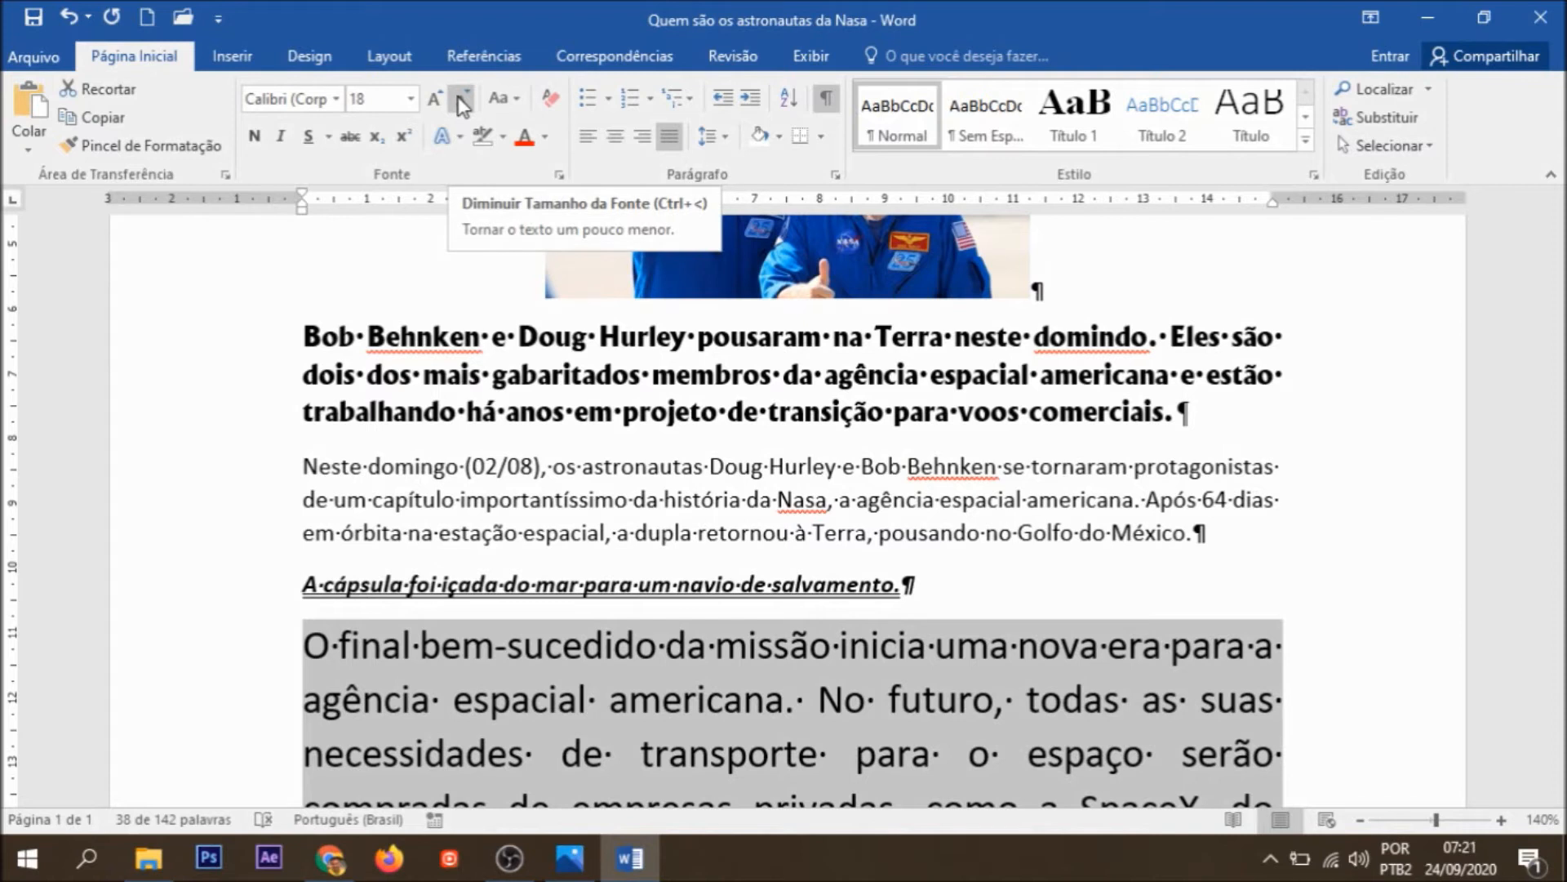
left_click(457, 96)
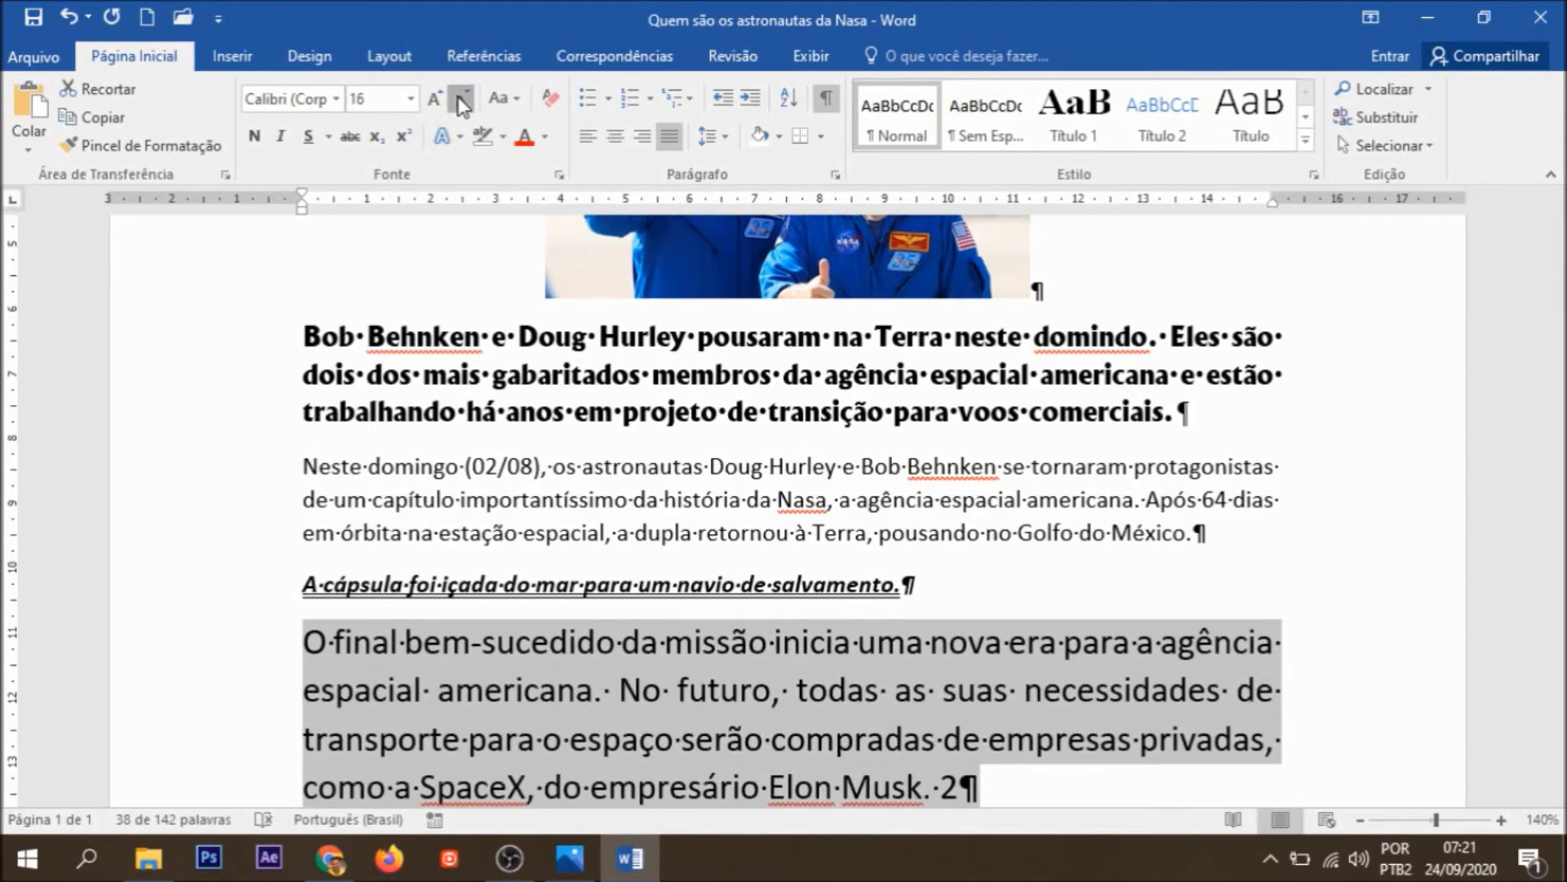
left_click(458, 96)
left_click(462, 99)
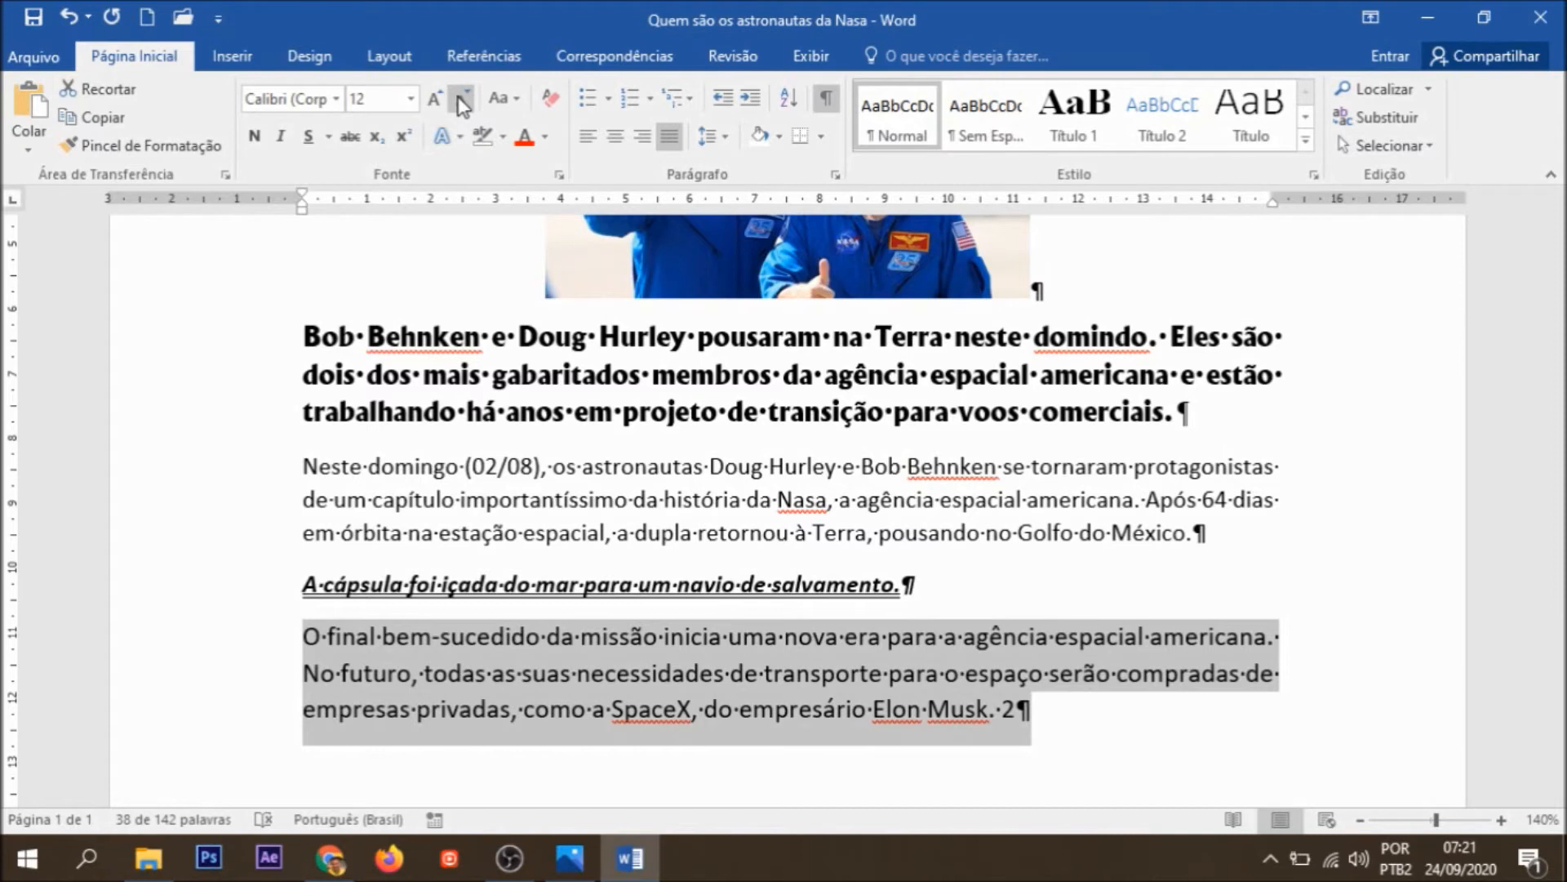
Step: Convert the last paragraph to all lowercase and then to all uppercase letters
left_click(516, 101)
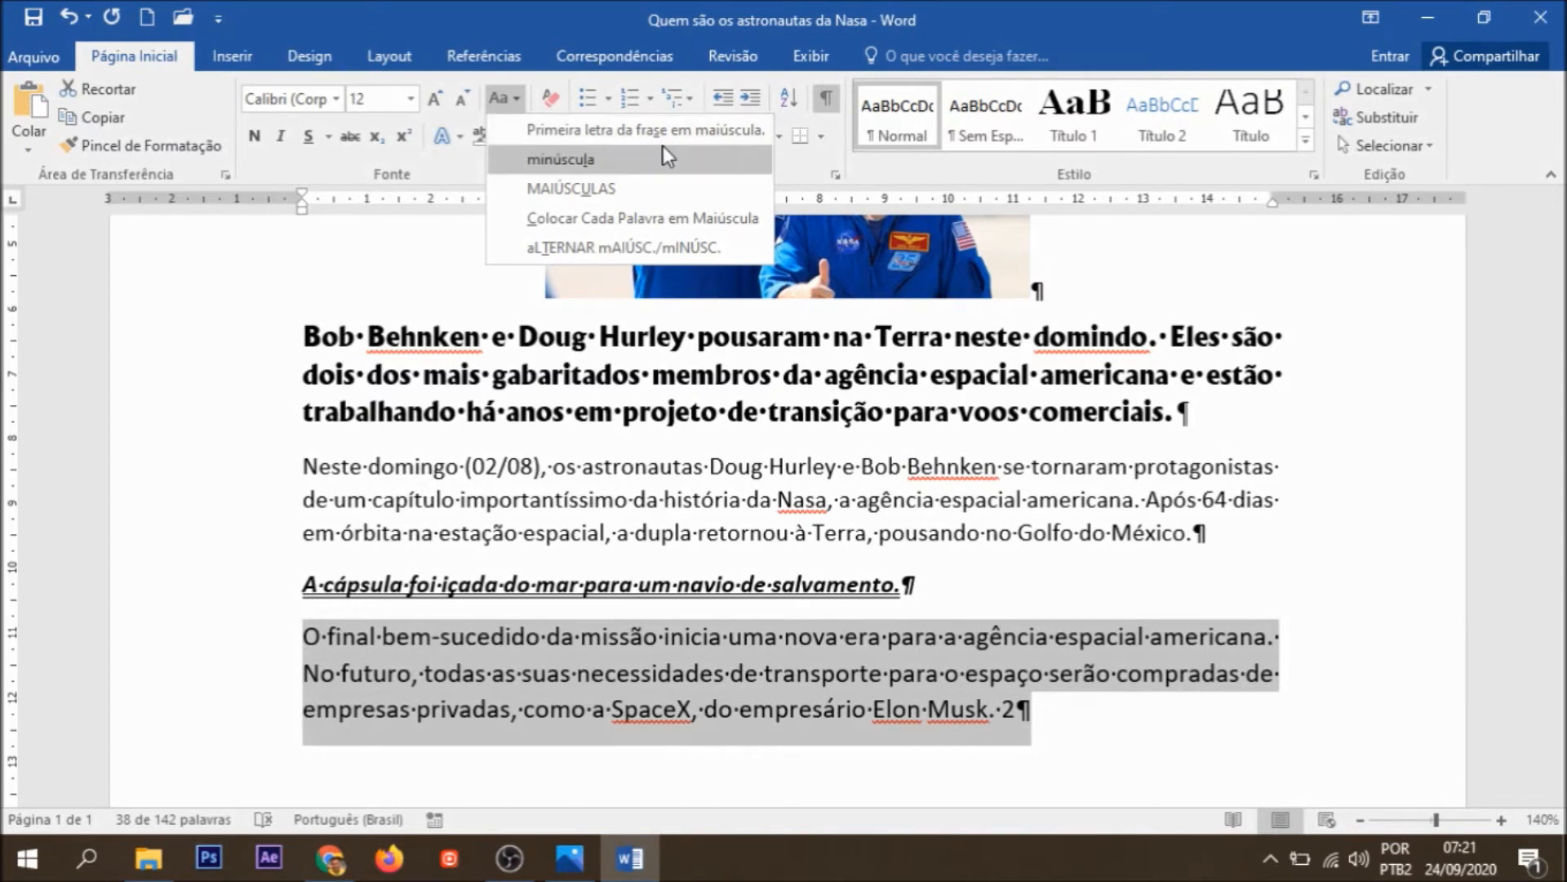
left_click(583, 160)
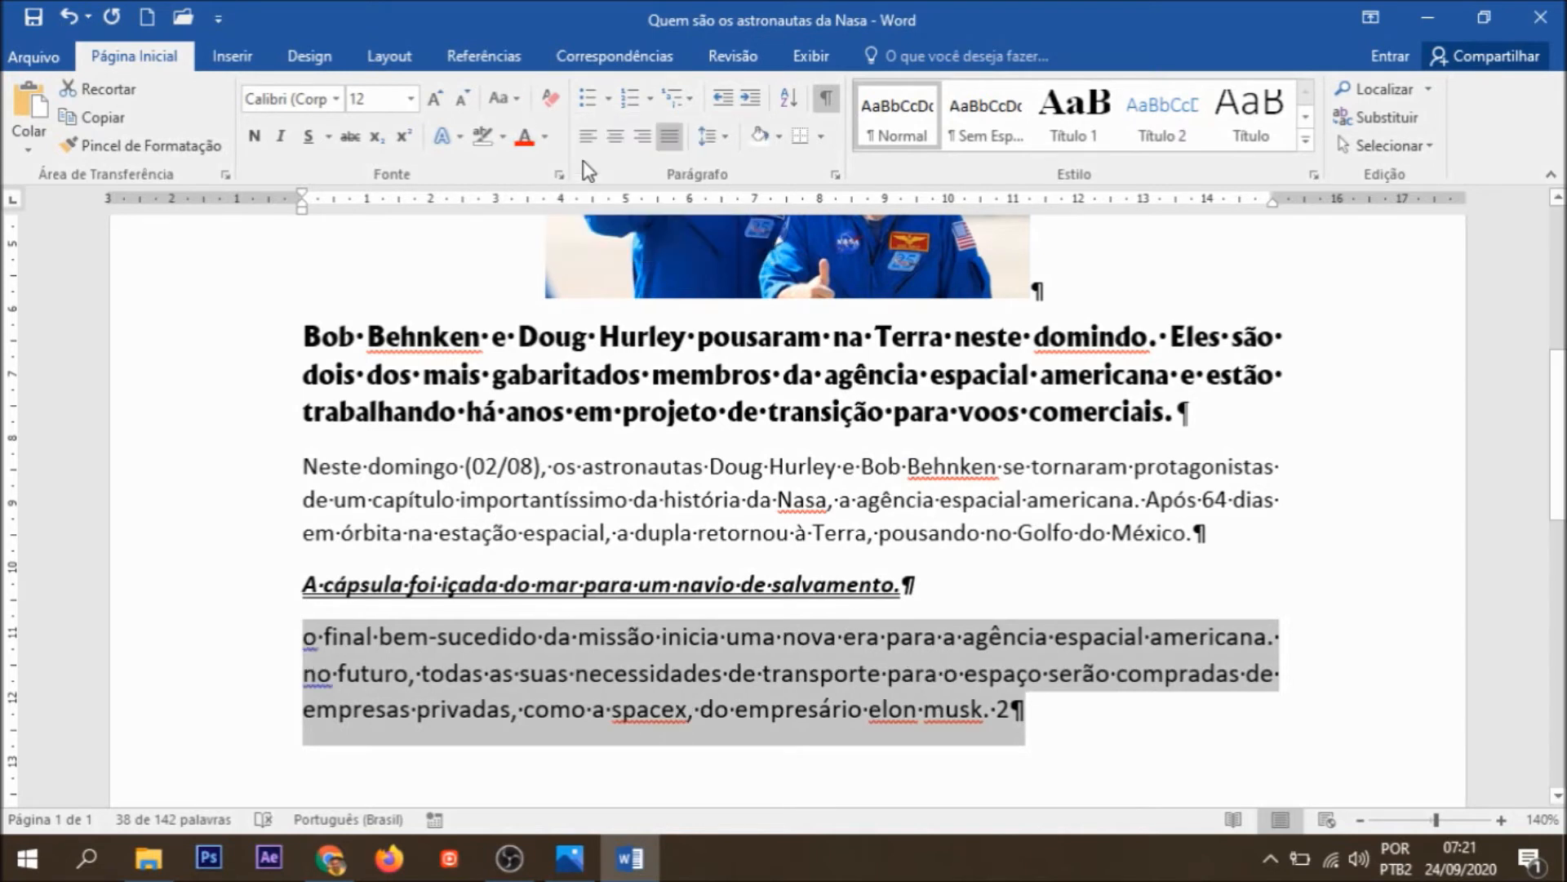
left_click(515, 100)
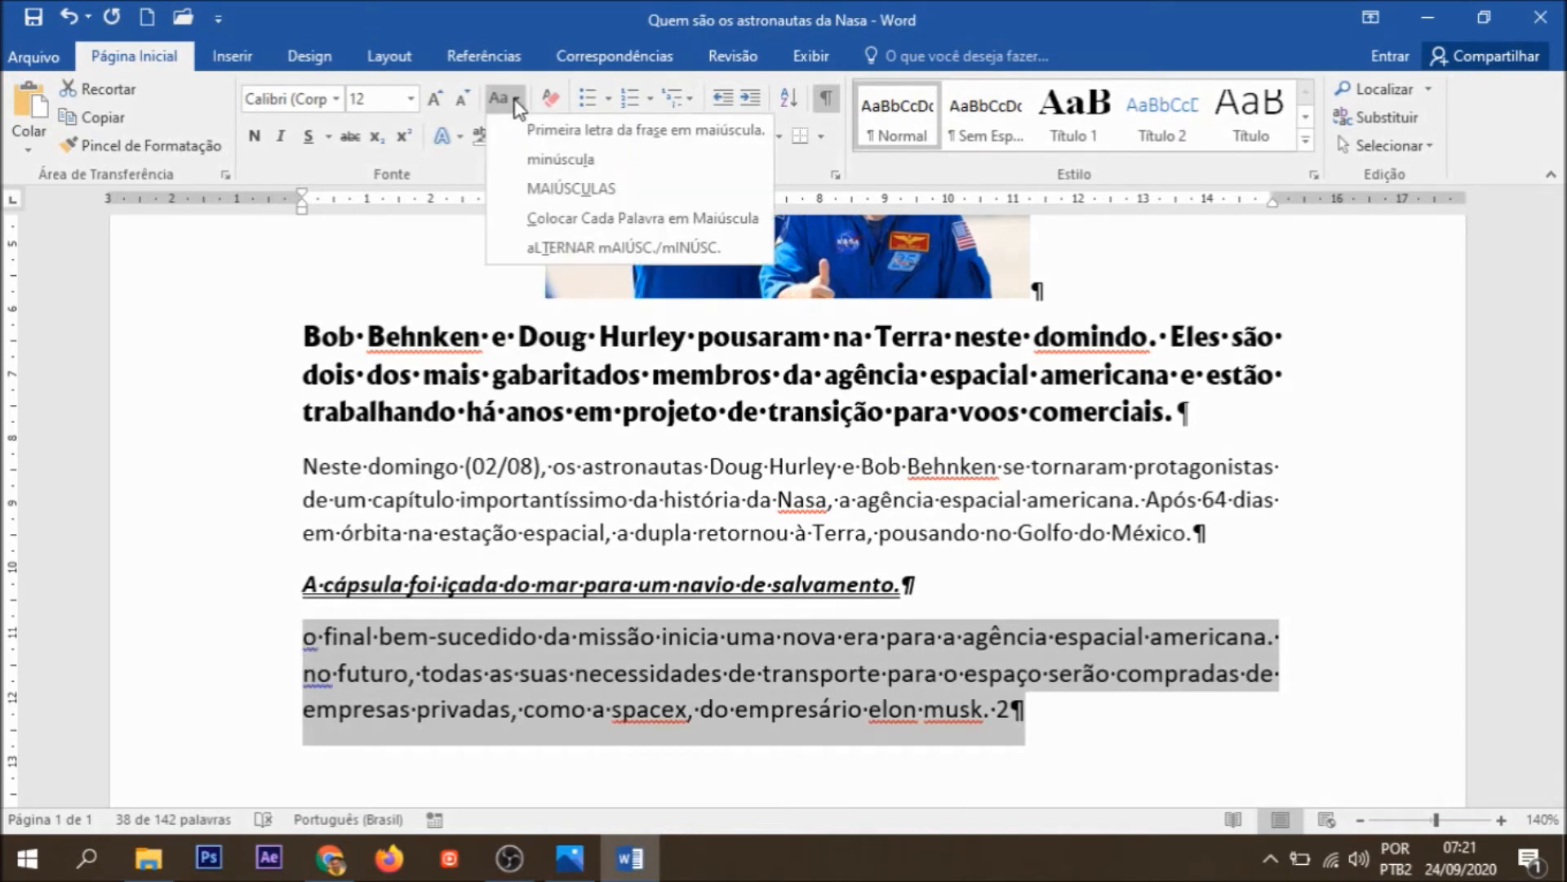
left_click(545, 186)
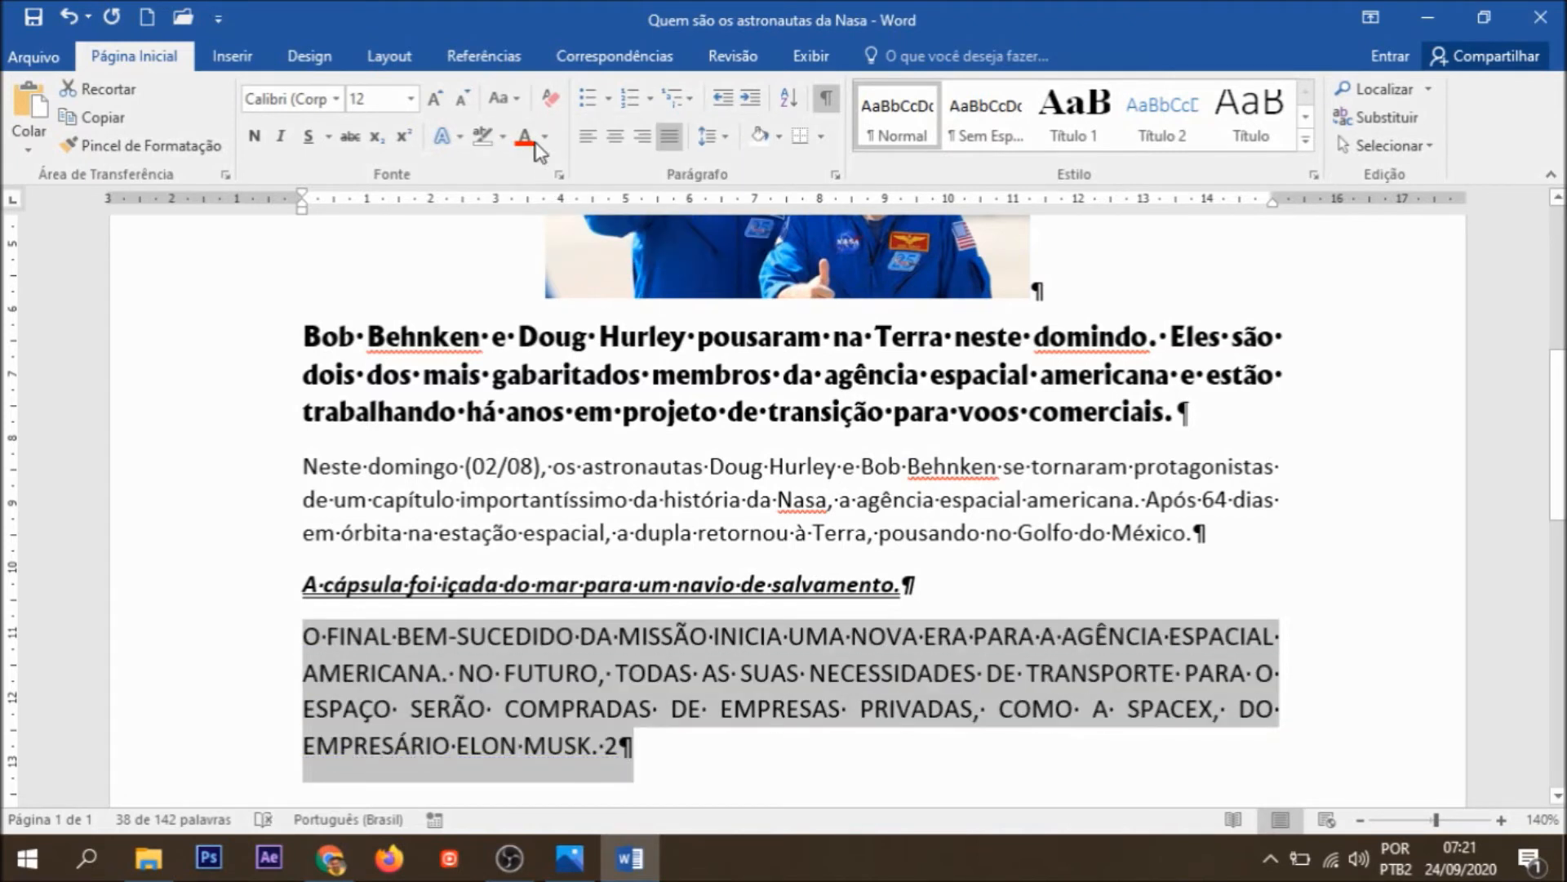
Step: Change the last paragraph to sentence case, capitalizing only the first letter of each sentence
left_click(515, 101)
left_click(545, 129)
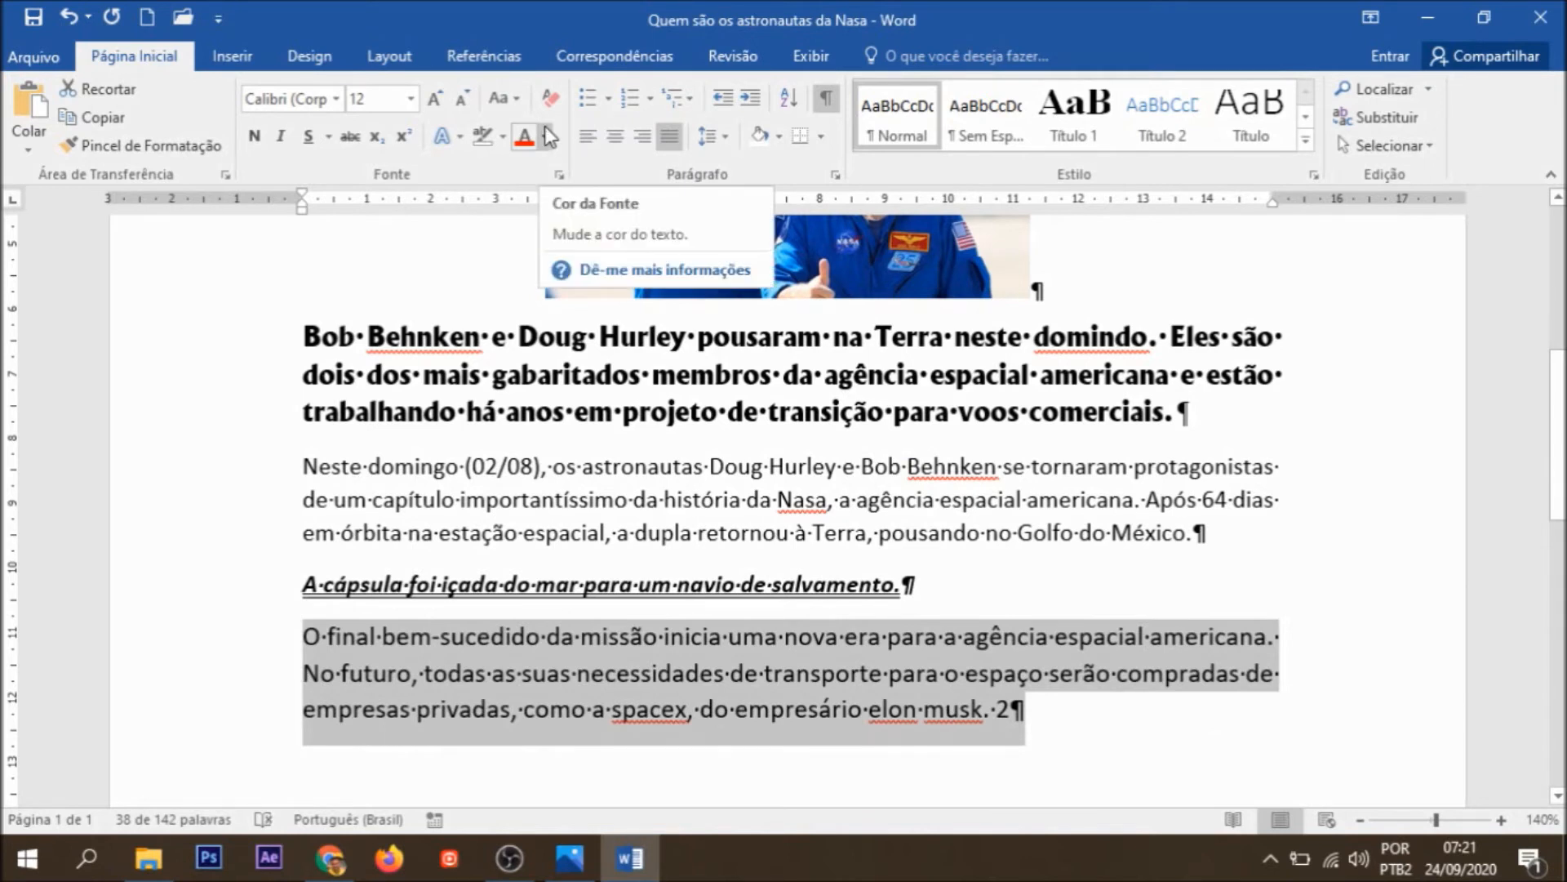
Step: Change the last paragraph's letter case so that each word is capitalized
left_click(517, 99)
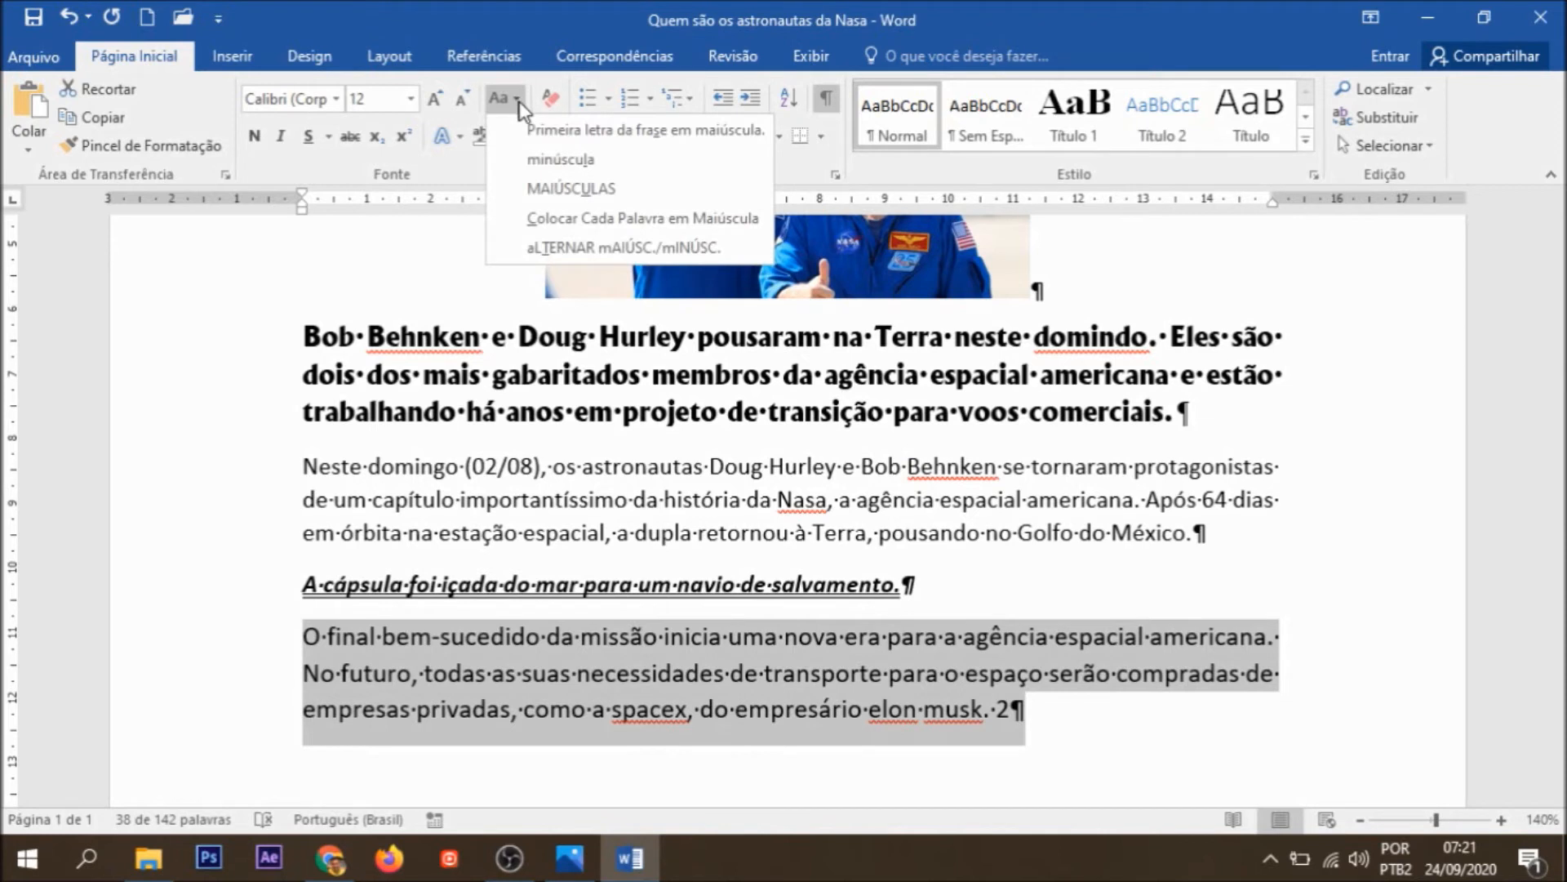
left_click(539, 219)
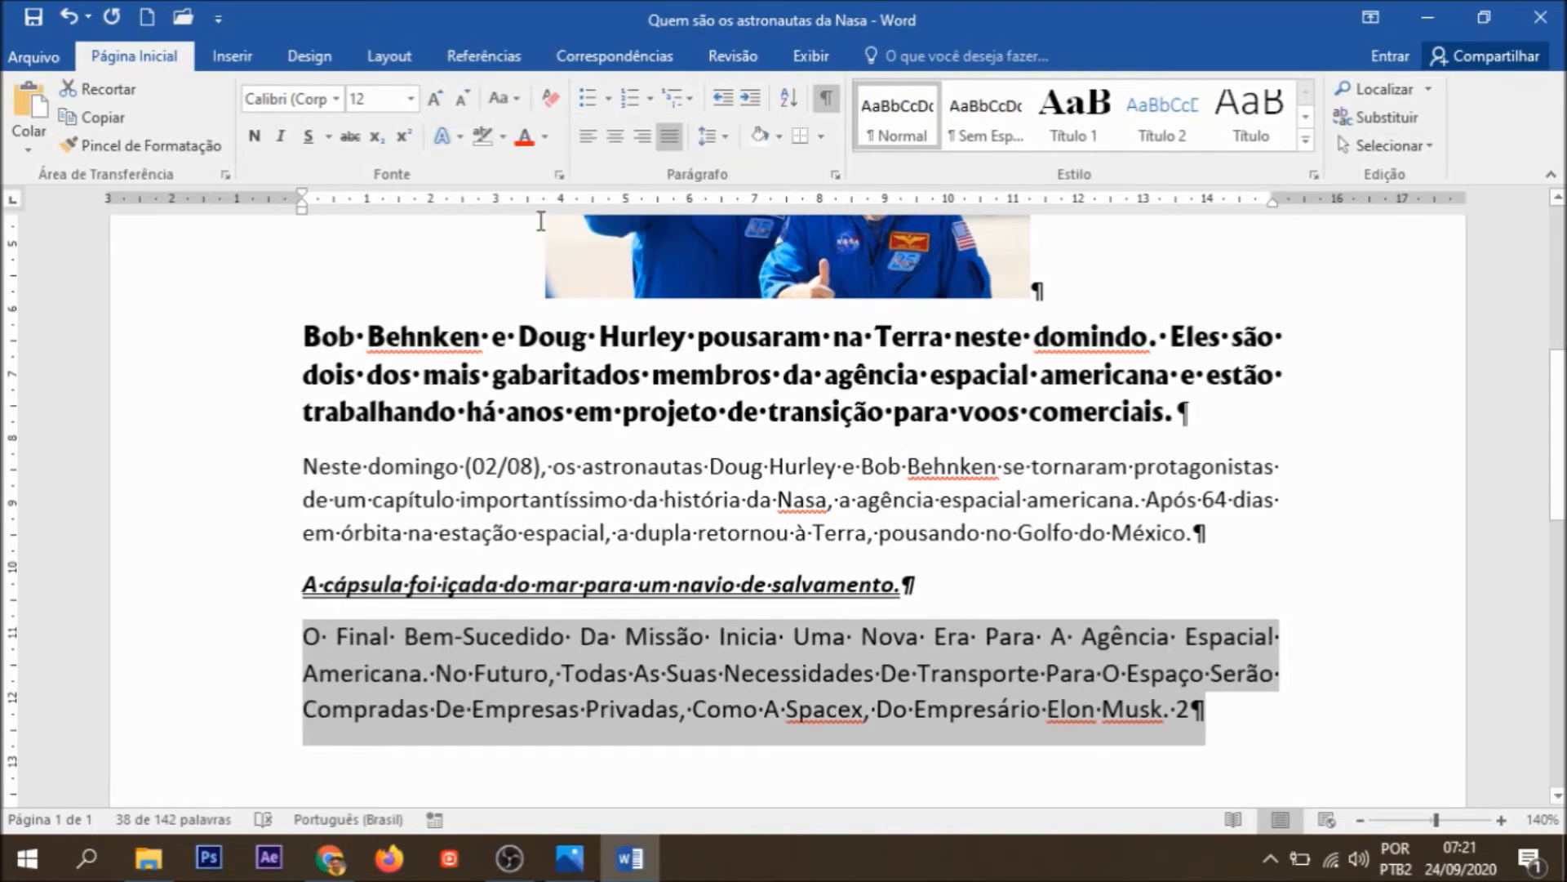
left_click(516, 102)
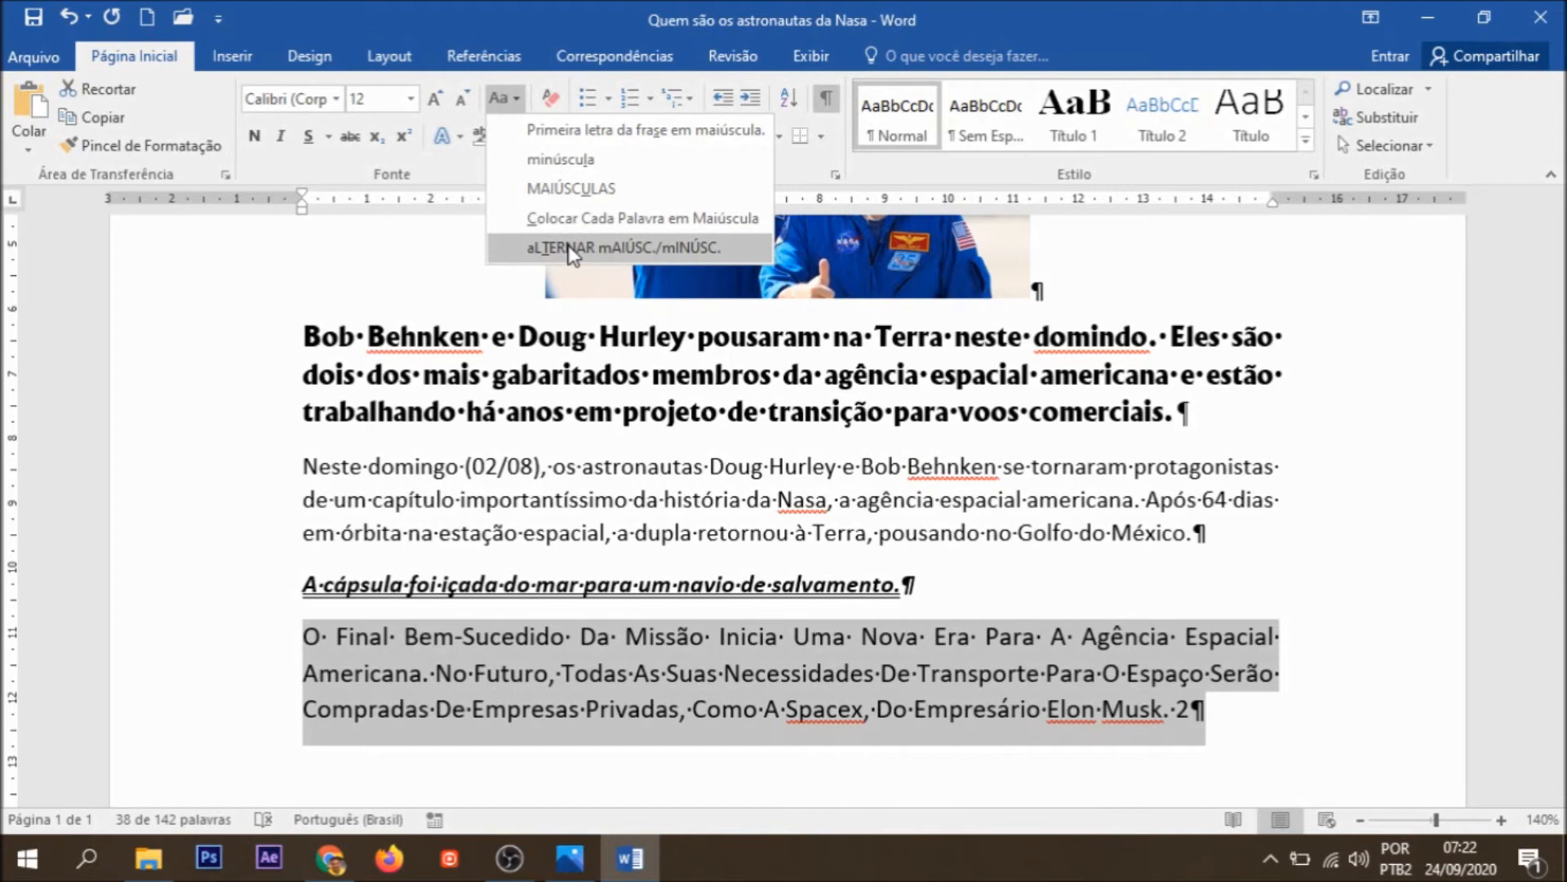
left_click(295, 585)
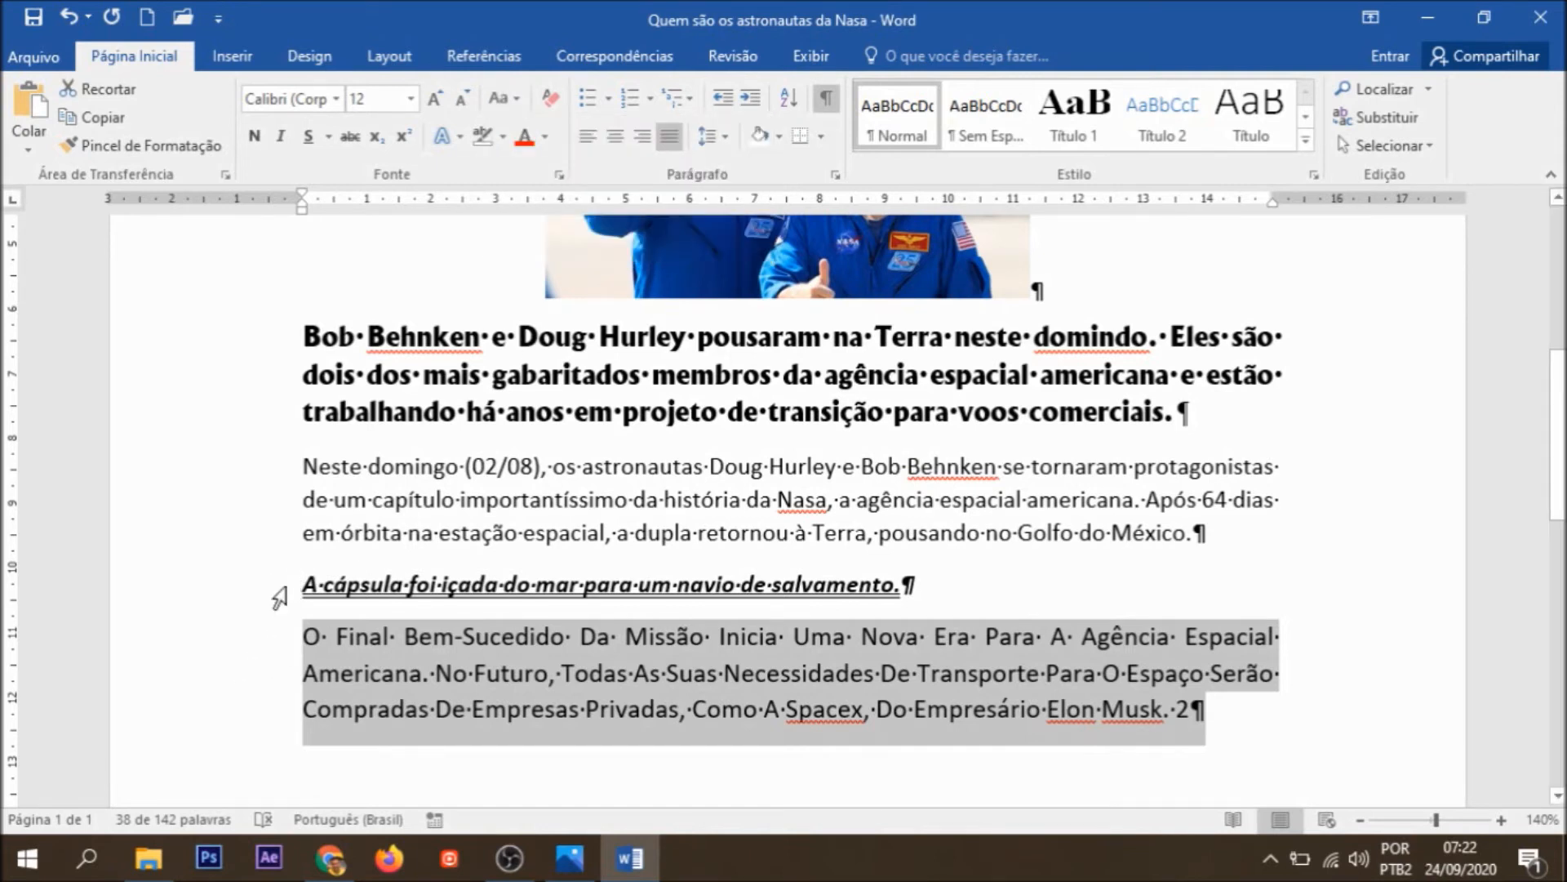
Step: Clear all formatting from the capsule sentence above the last paragraph and set its font color to standard red
left_click(287, 594)
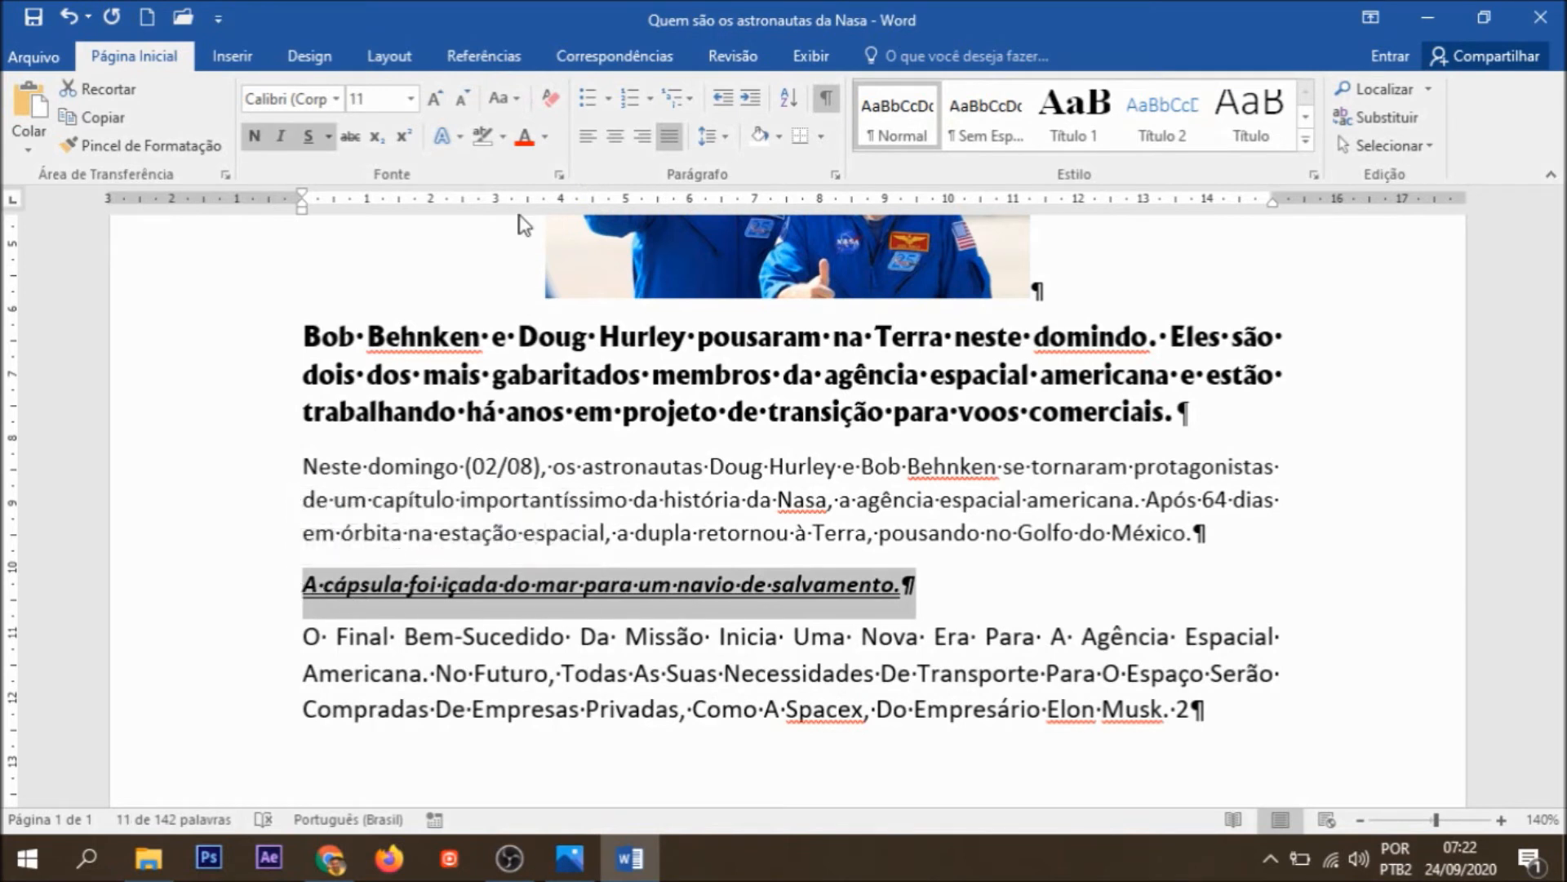
left_click(551, 104)
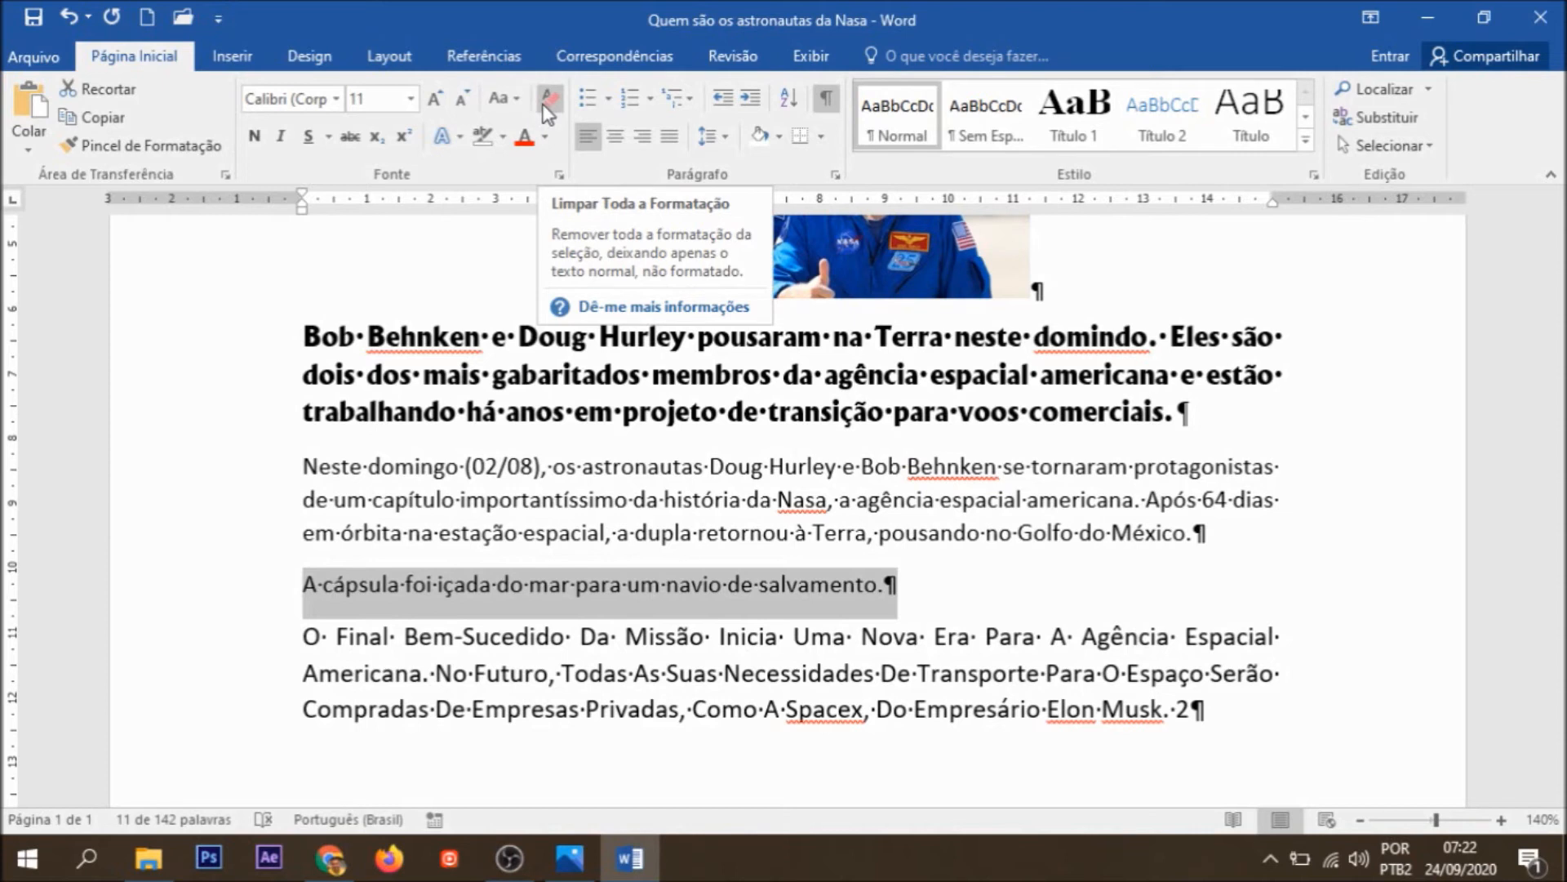
left_click(546, 144)
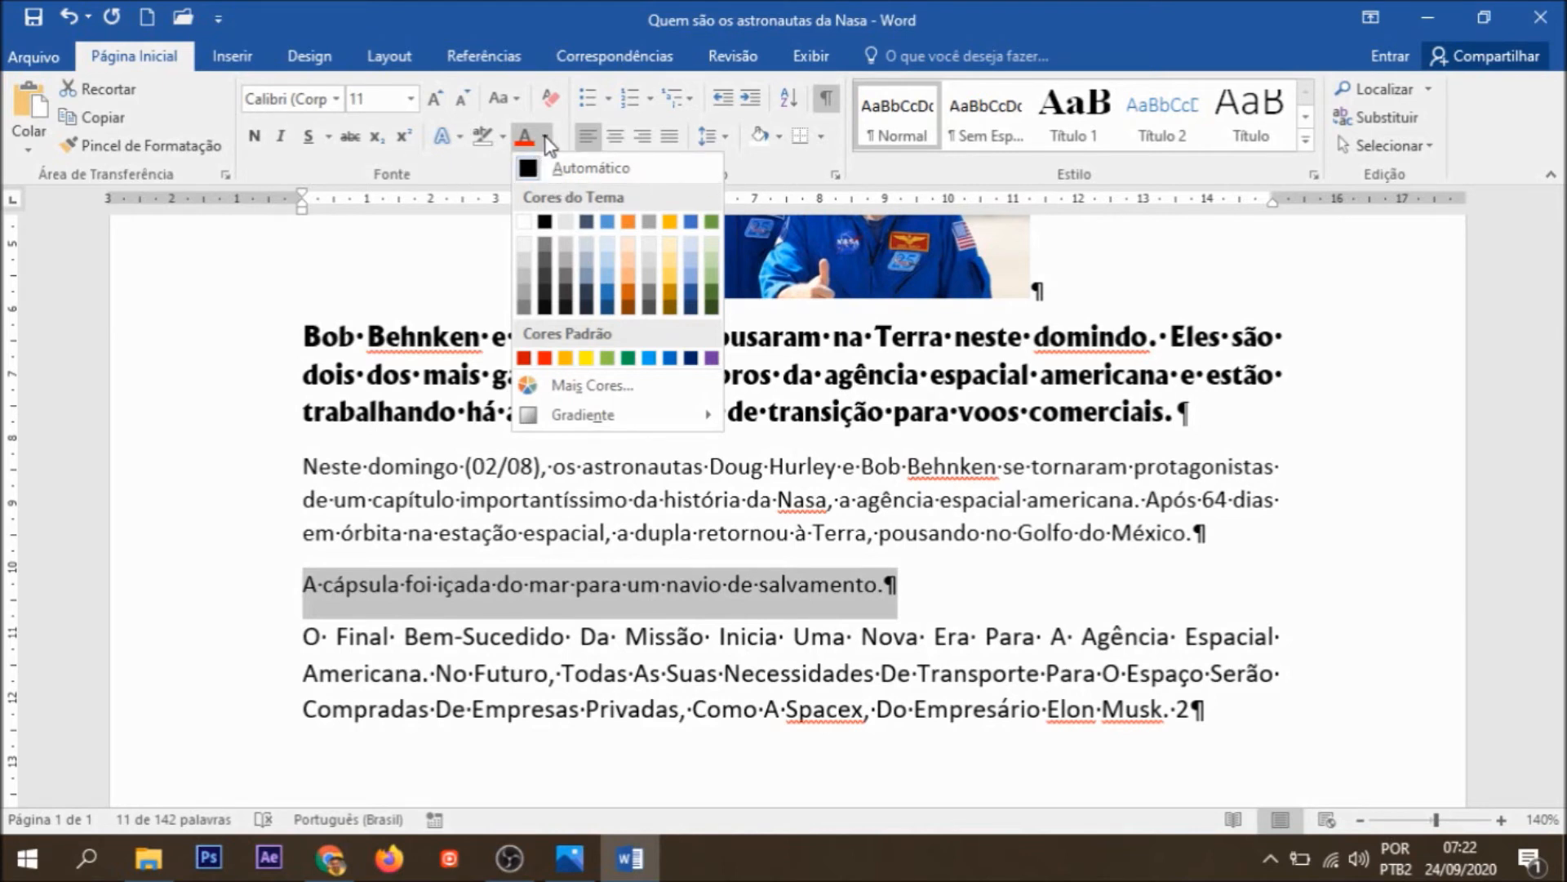
left_click(545, 358)
left_click(311, 636)
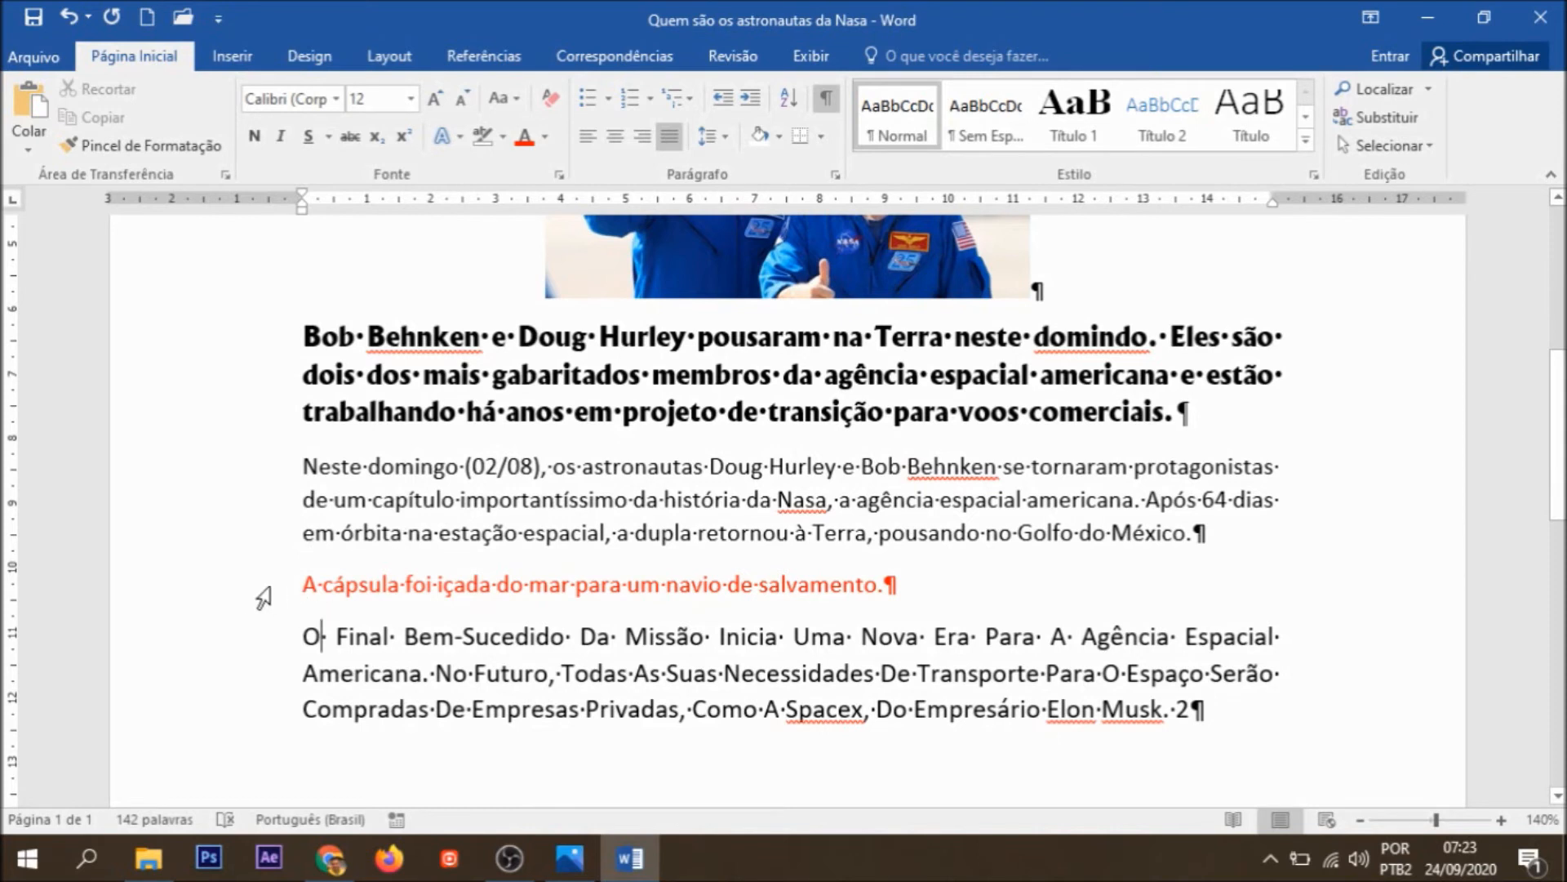
Step: Preview a yellow highlight on the capsule sentence, and apply the blue text effect with reflection to it
left_click(248, 598)
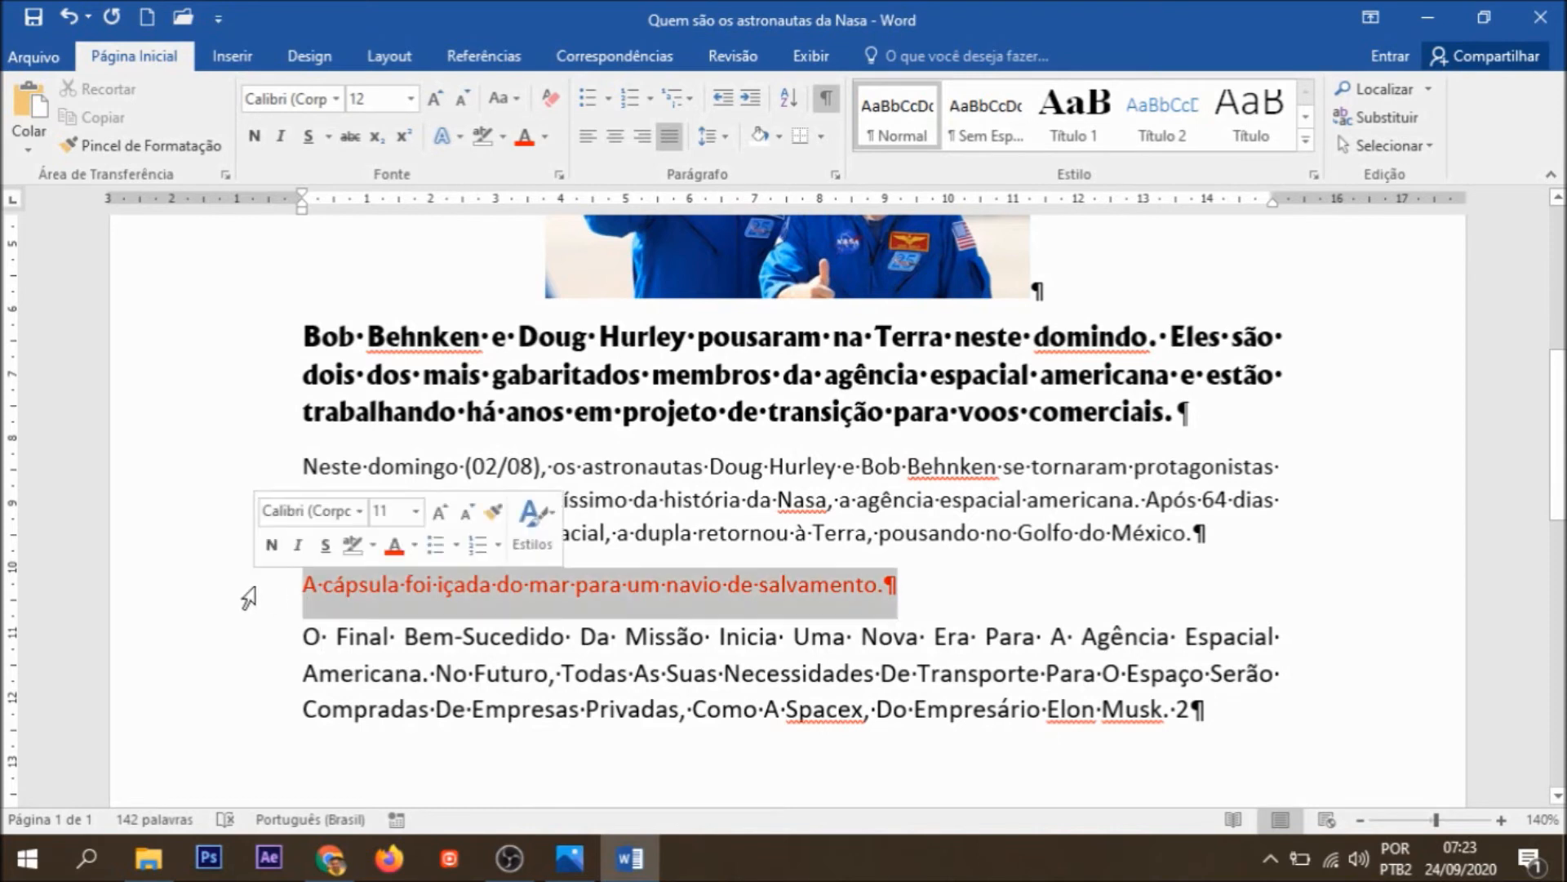
left_click(502, 137)
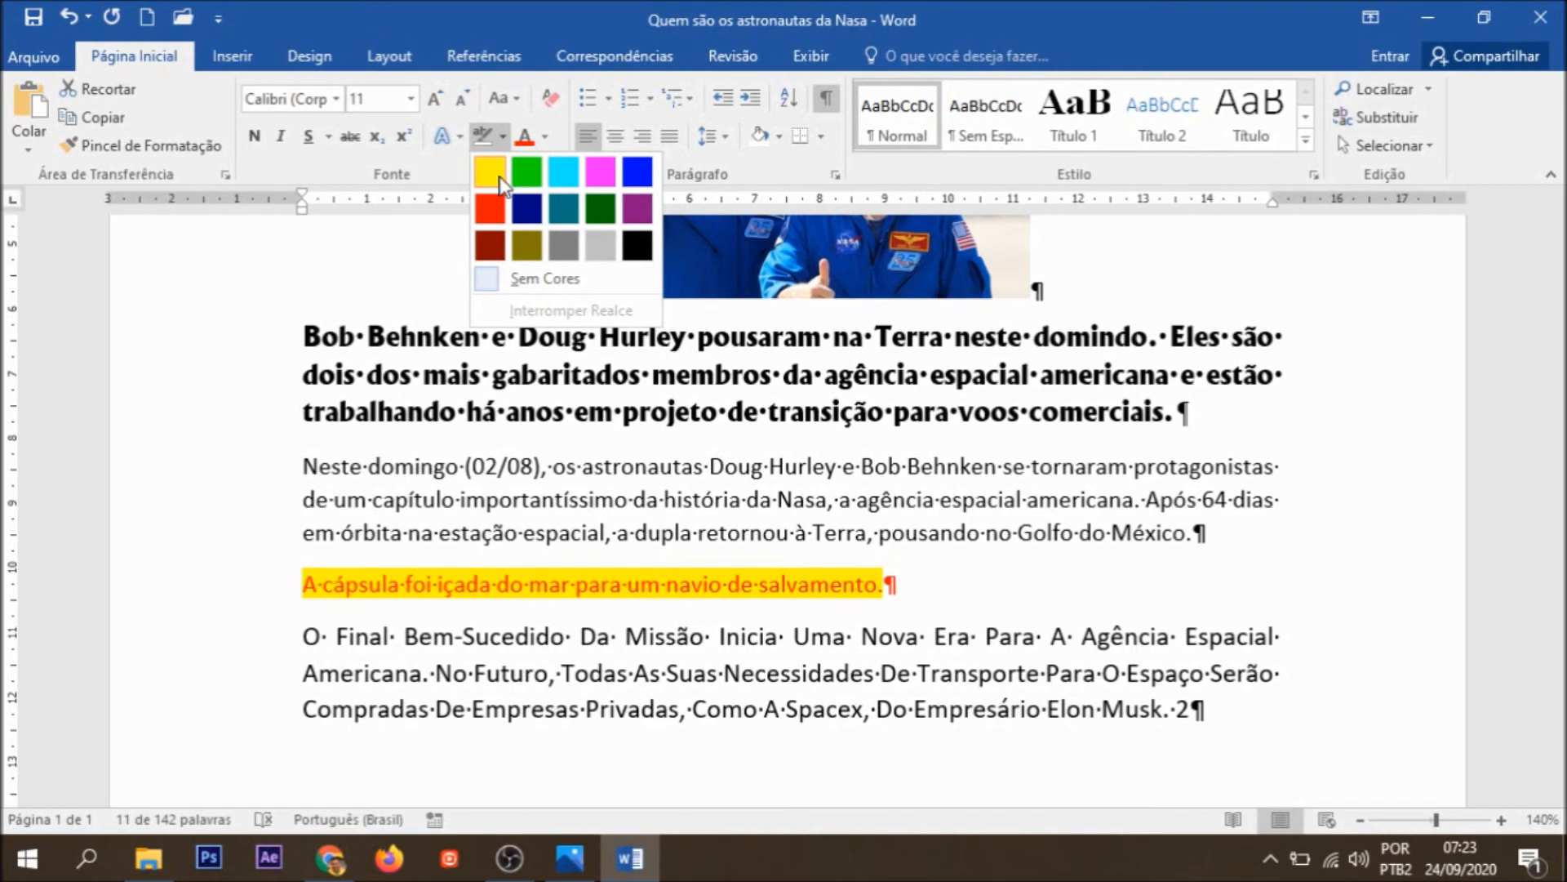
left_click(443, 143)
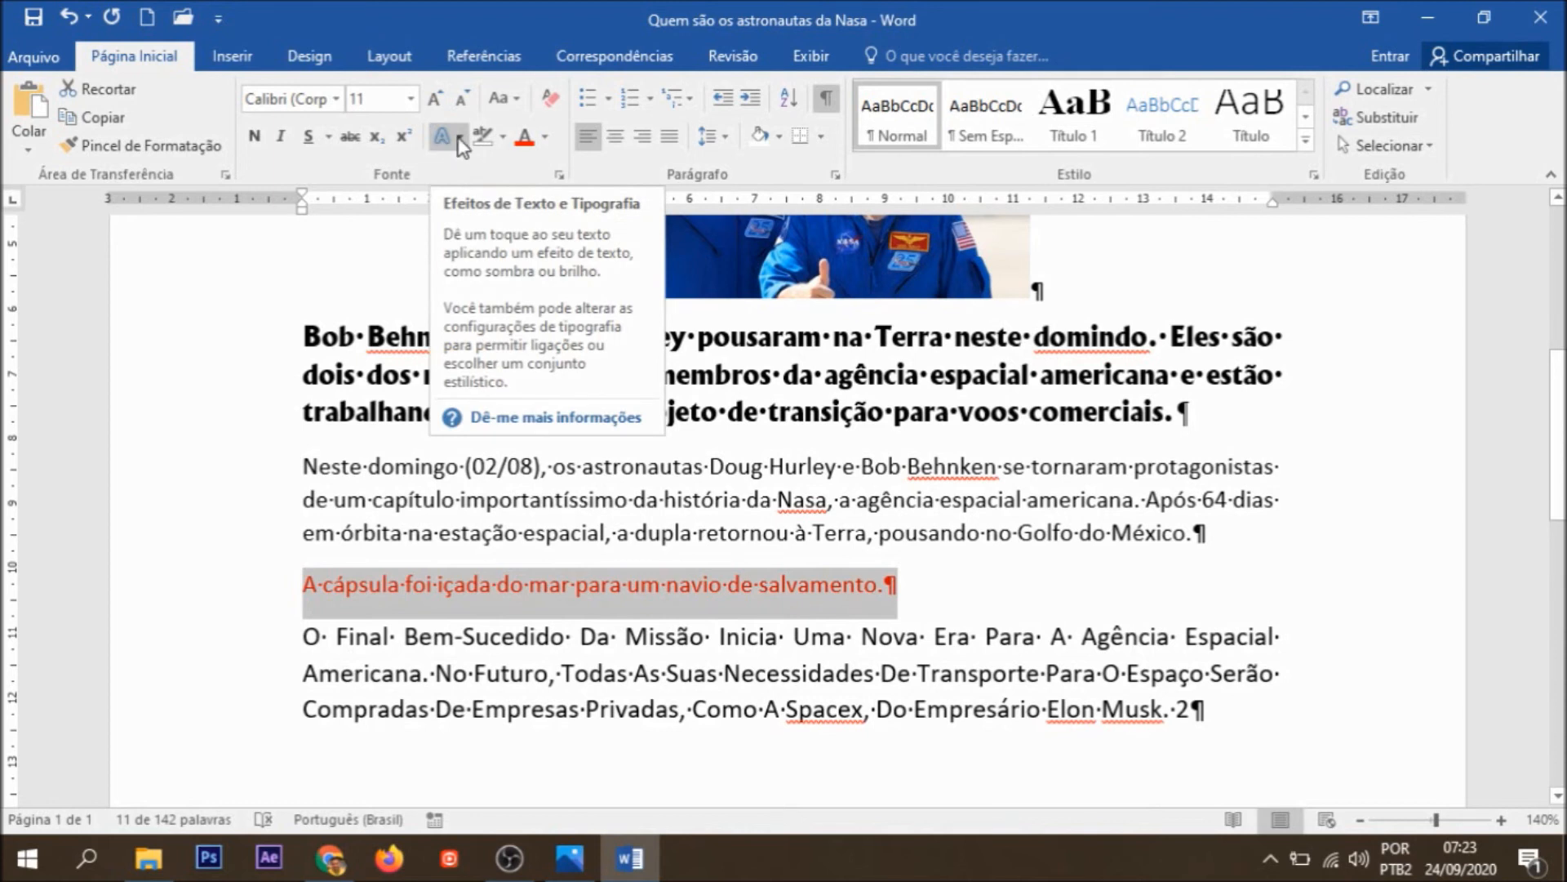
left_click(460, 137)
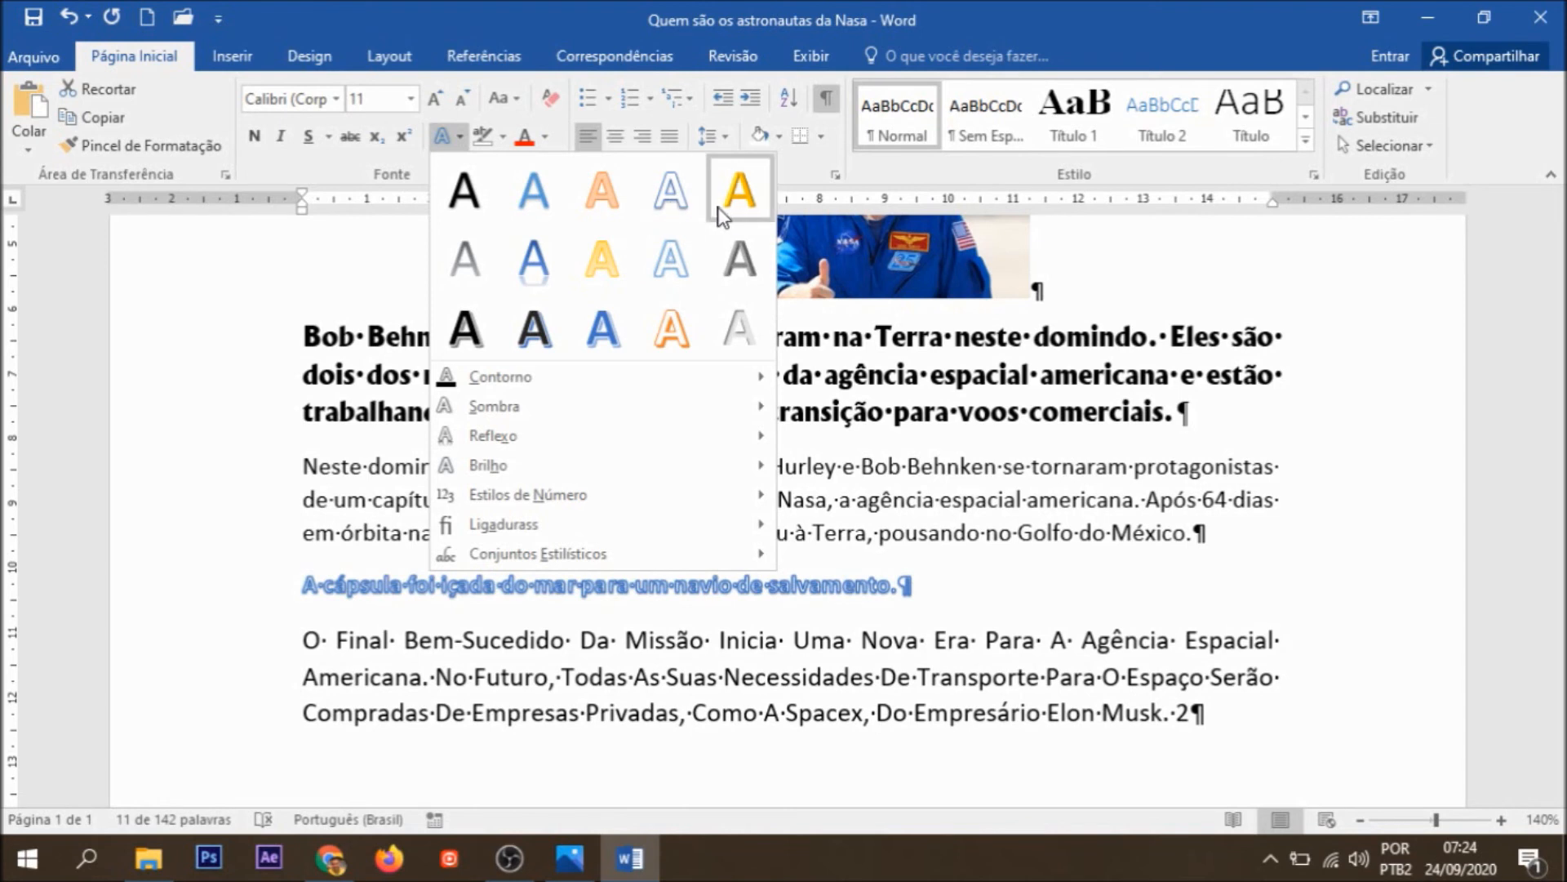
left_click(531, 267)
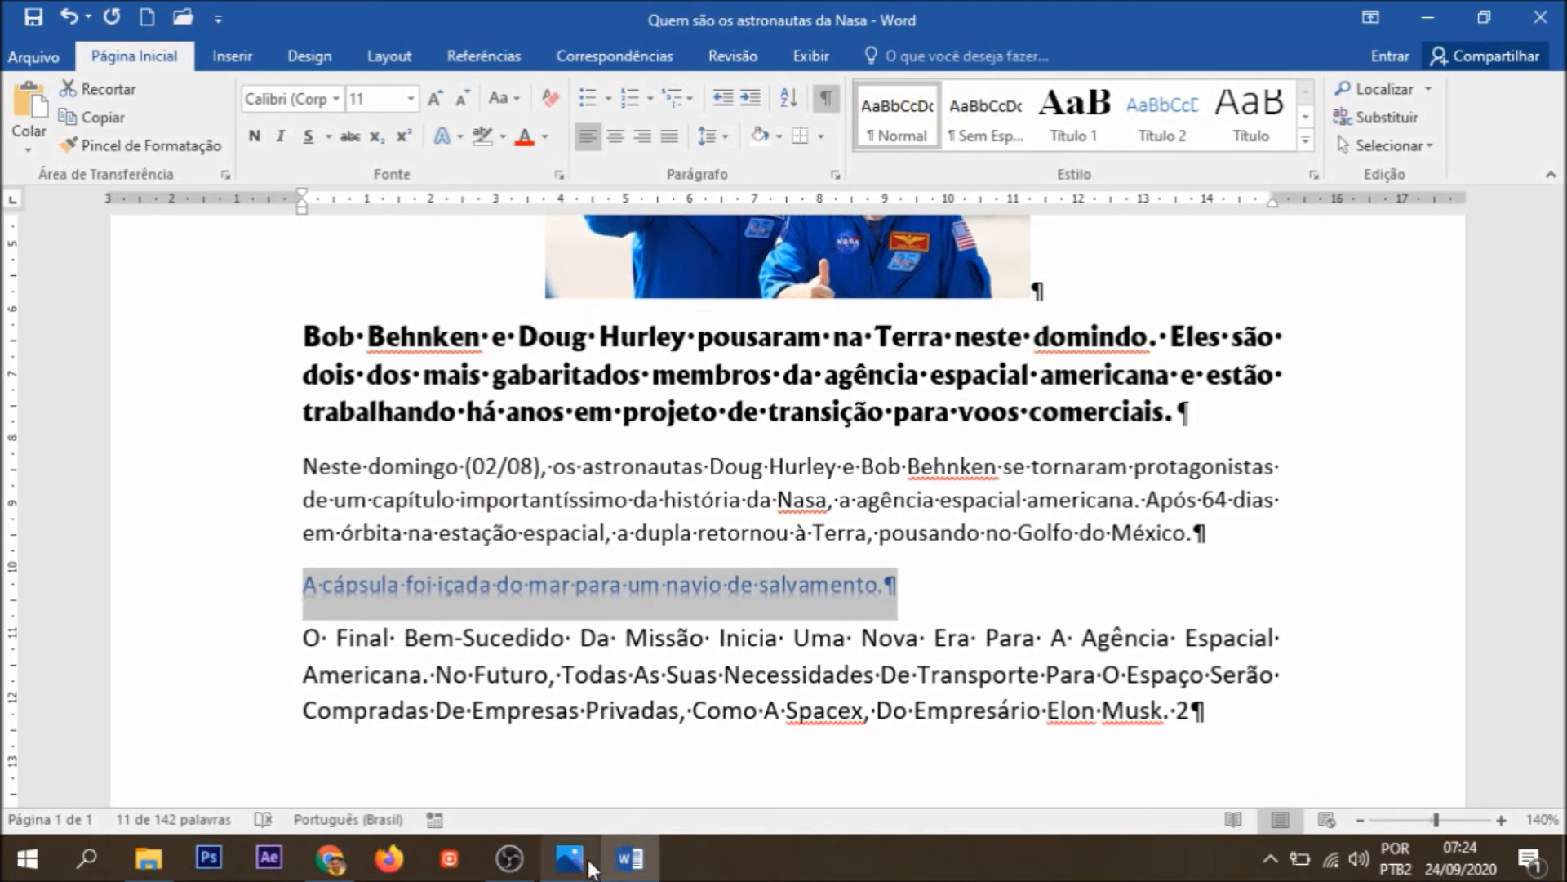
Step: Switch to the Photos app to view the Word 2016 exam question in 4.png
mouse_move(589, 863)
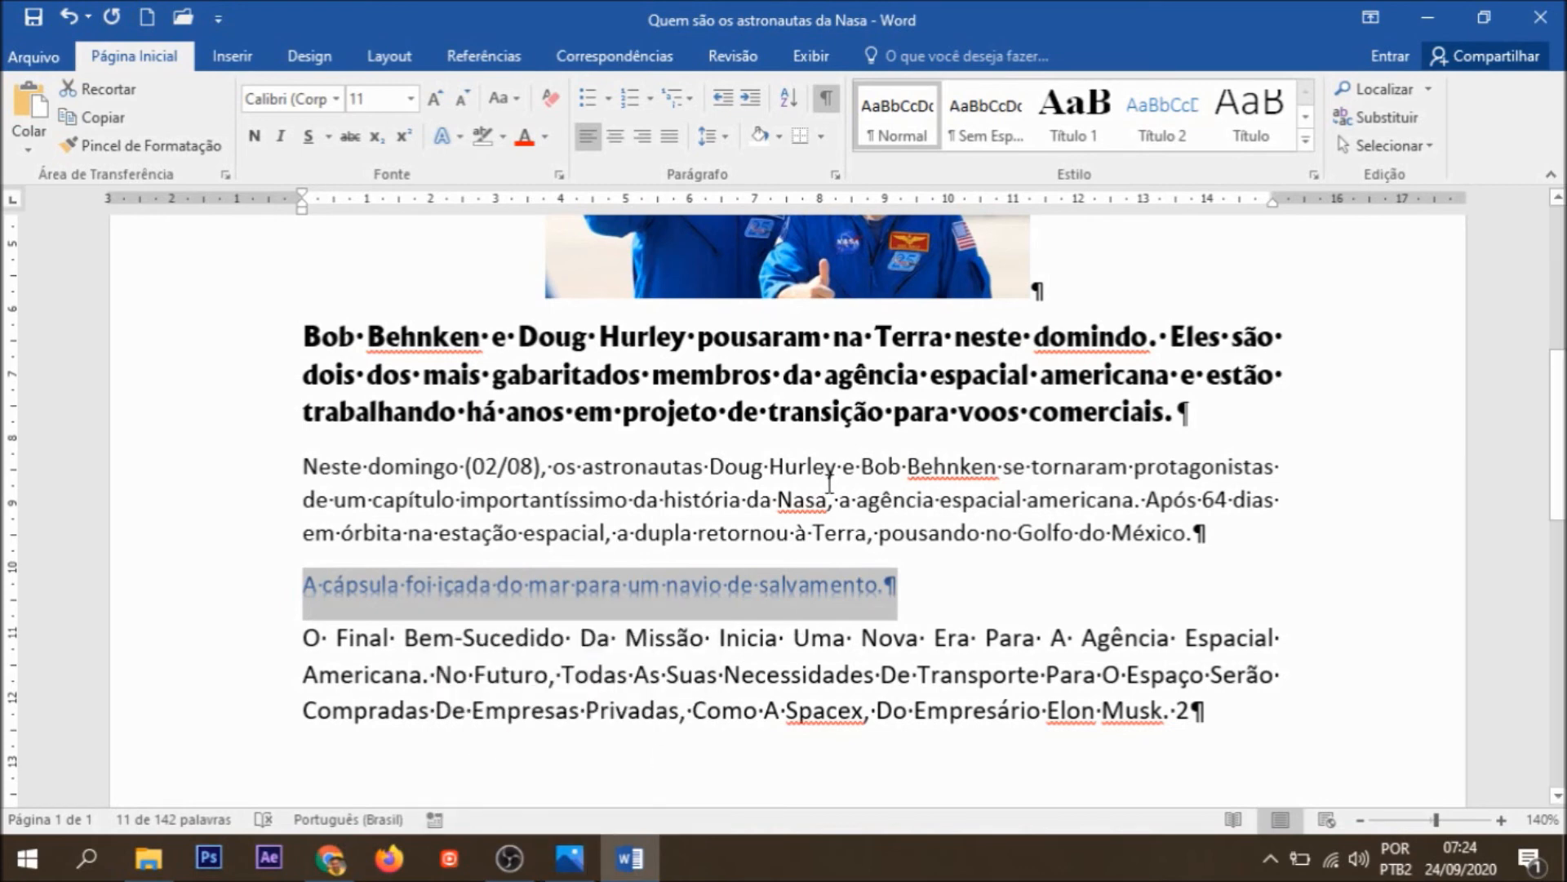
left_click(581, 866)
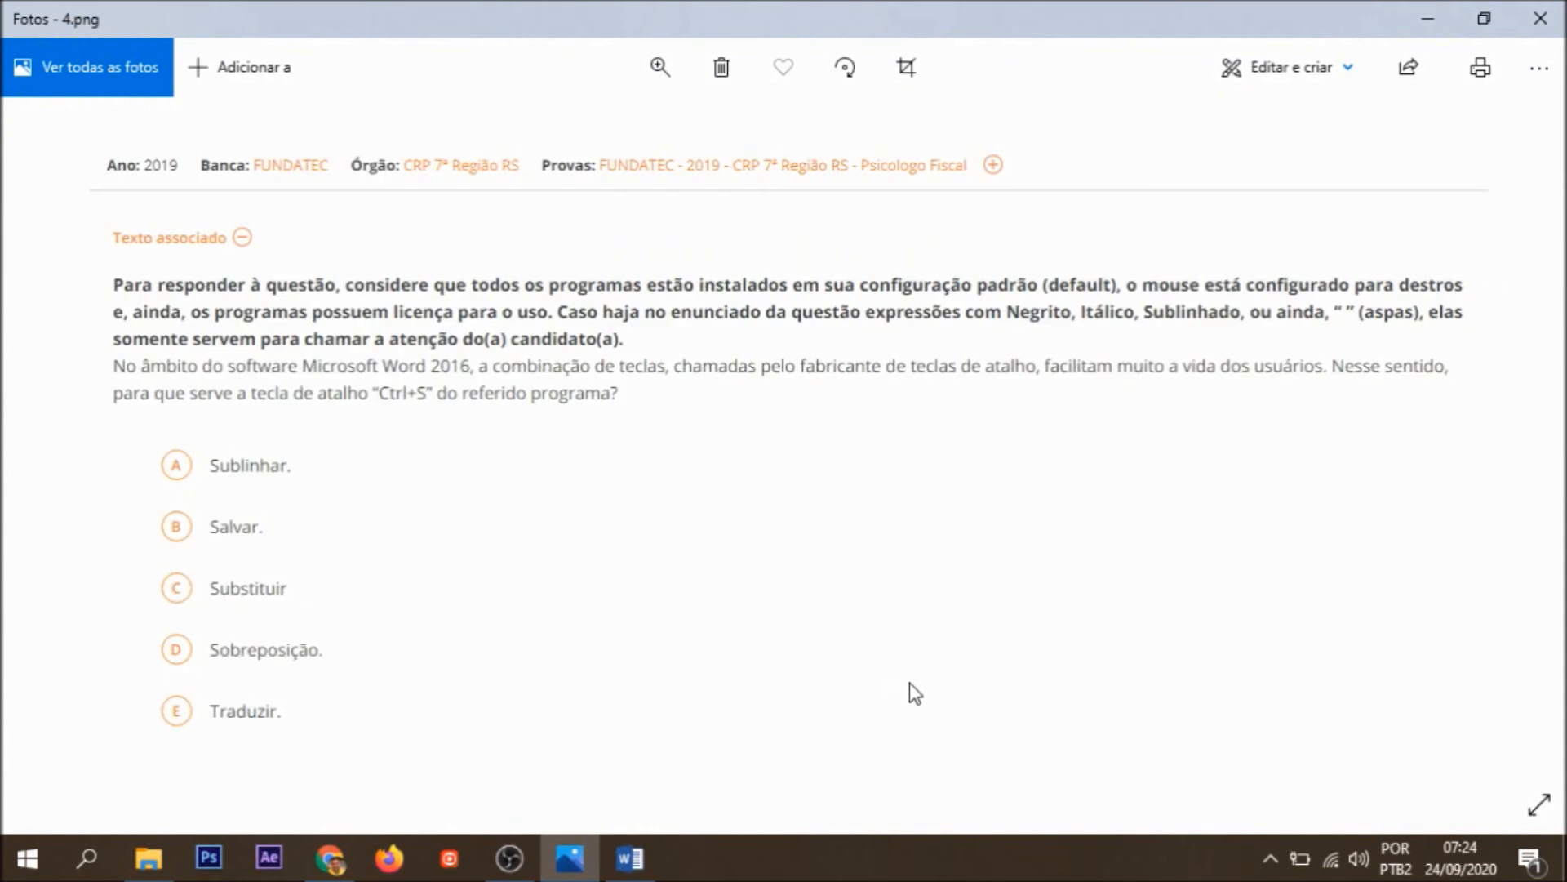